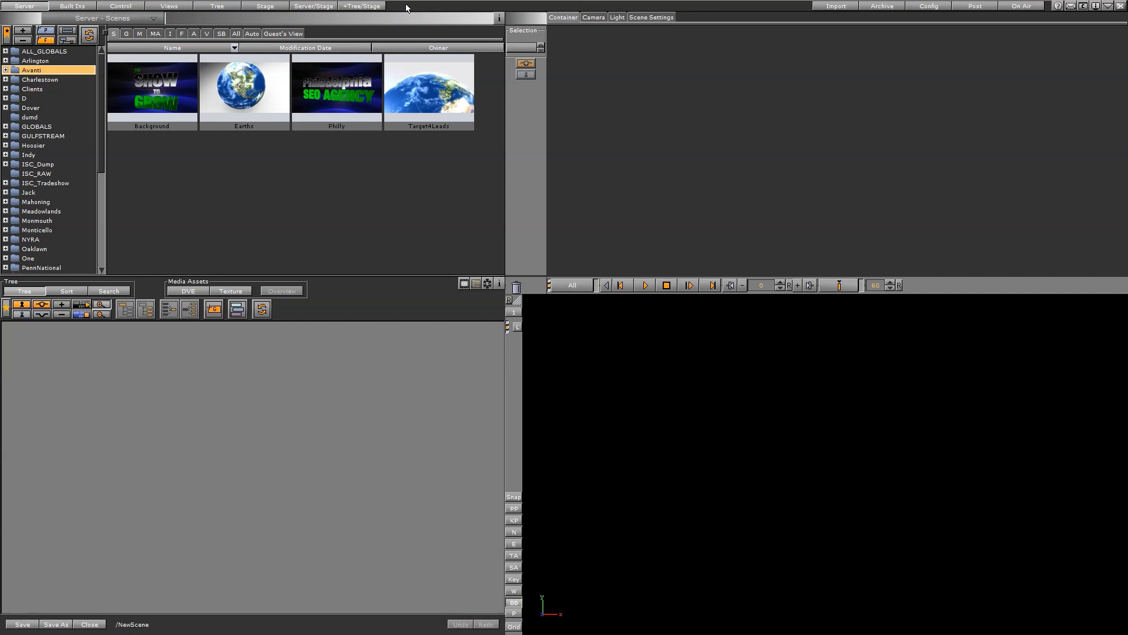
left_click(405, 7)
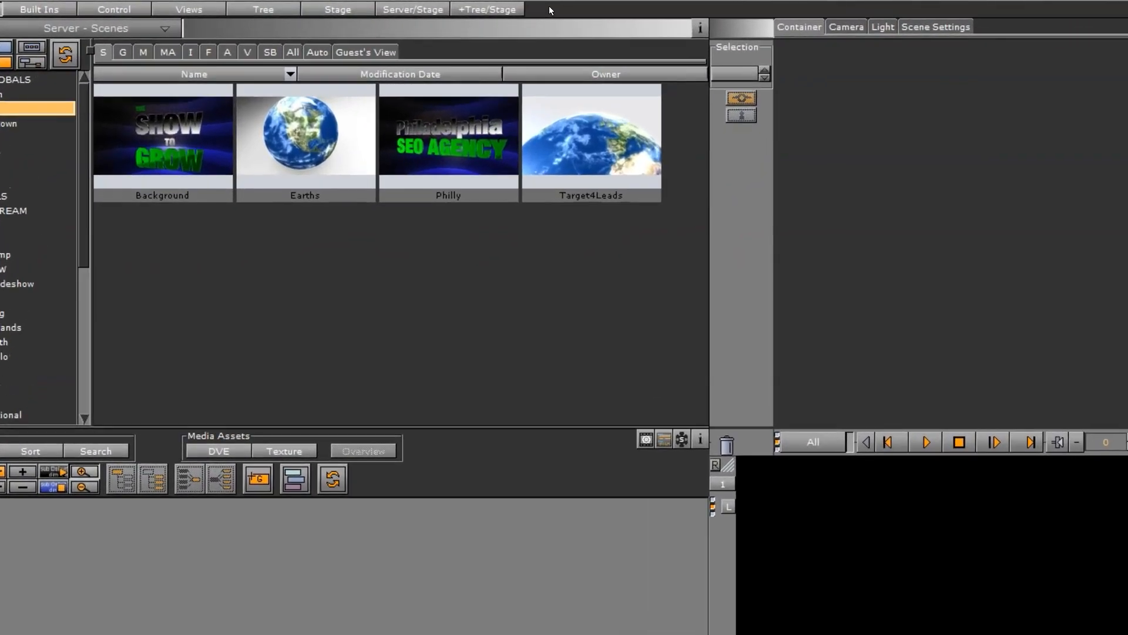
left_click(340, 6)
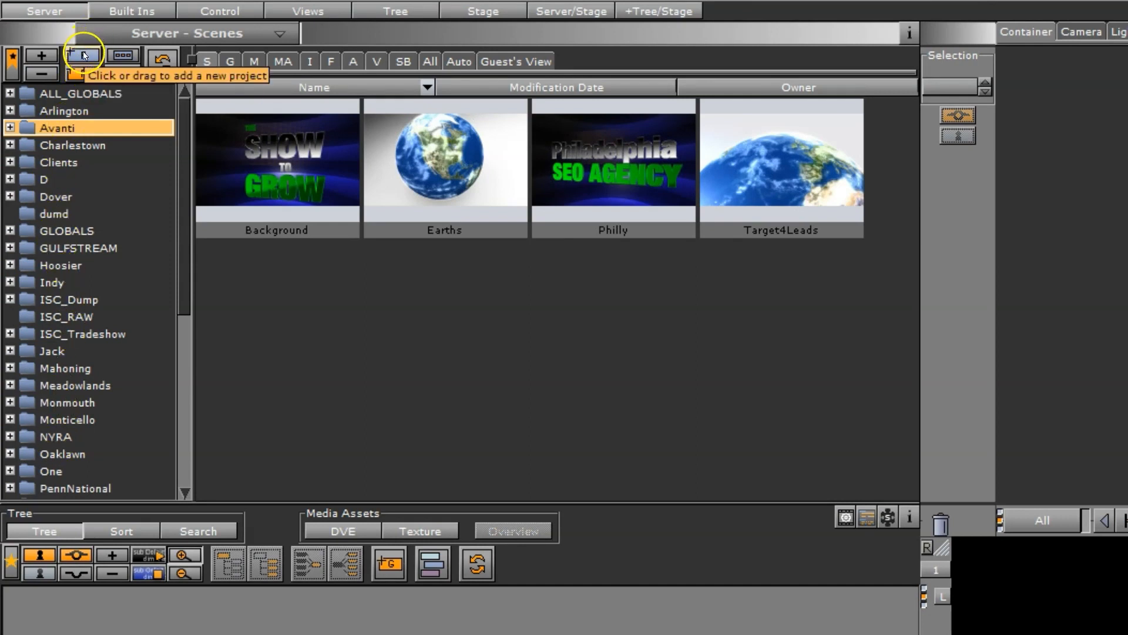
Expand the Avanti folder in the server tree, and unfold and collapse the Charlestown folder to view its subfolders
left_click(10, 128)
left_click(10, 162)
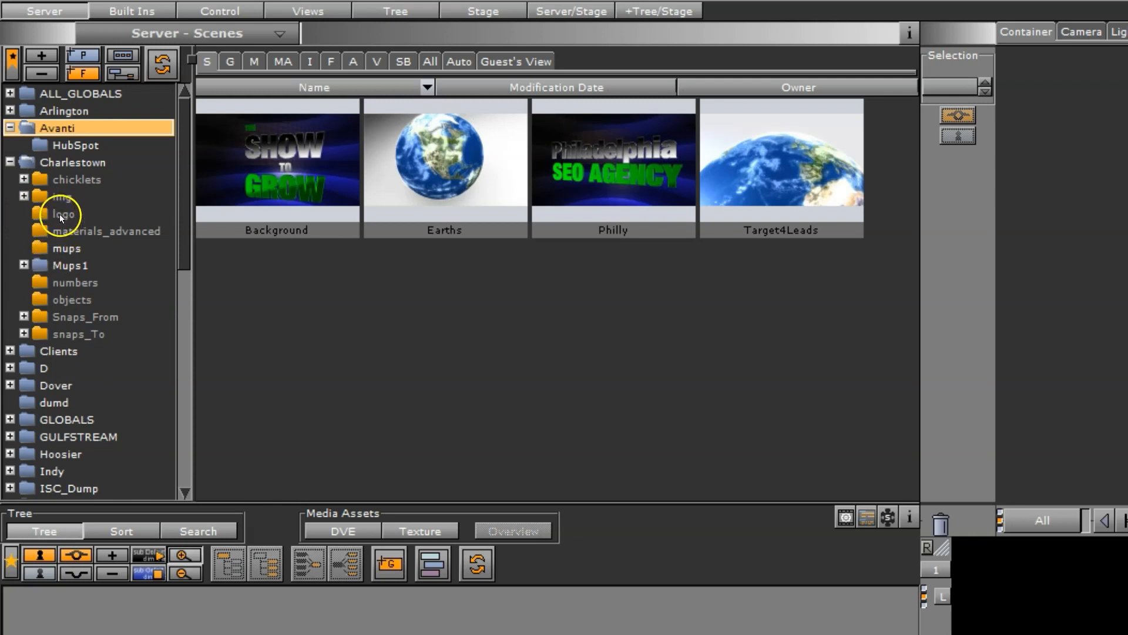
left_click(10, 162)
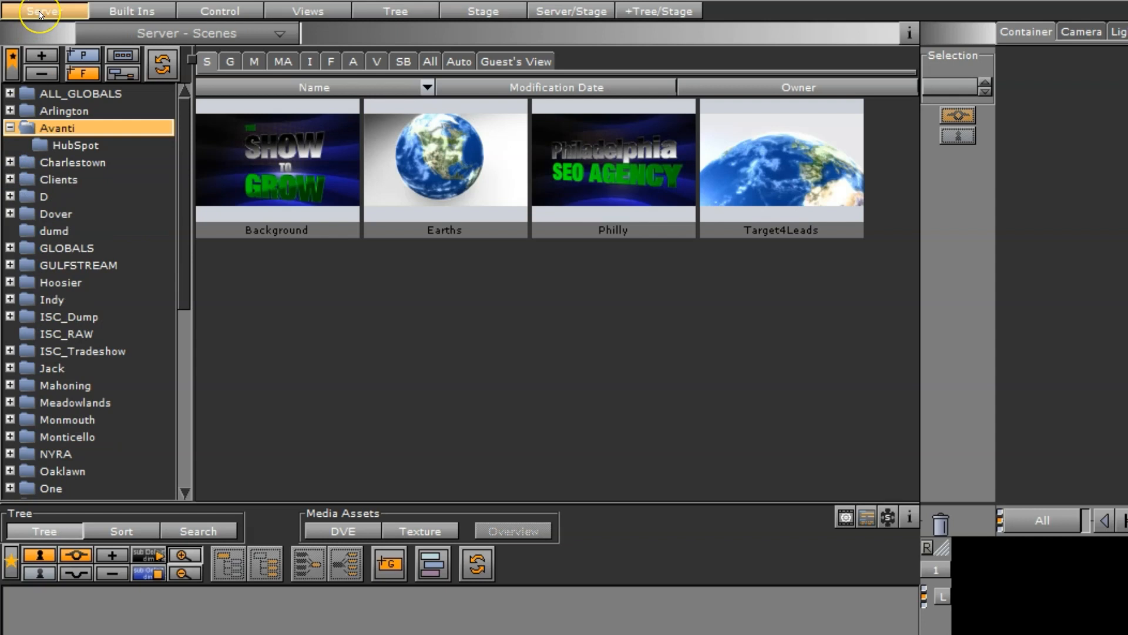
left_click(47, 28)
left_click(314, 134)
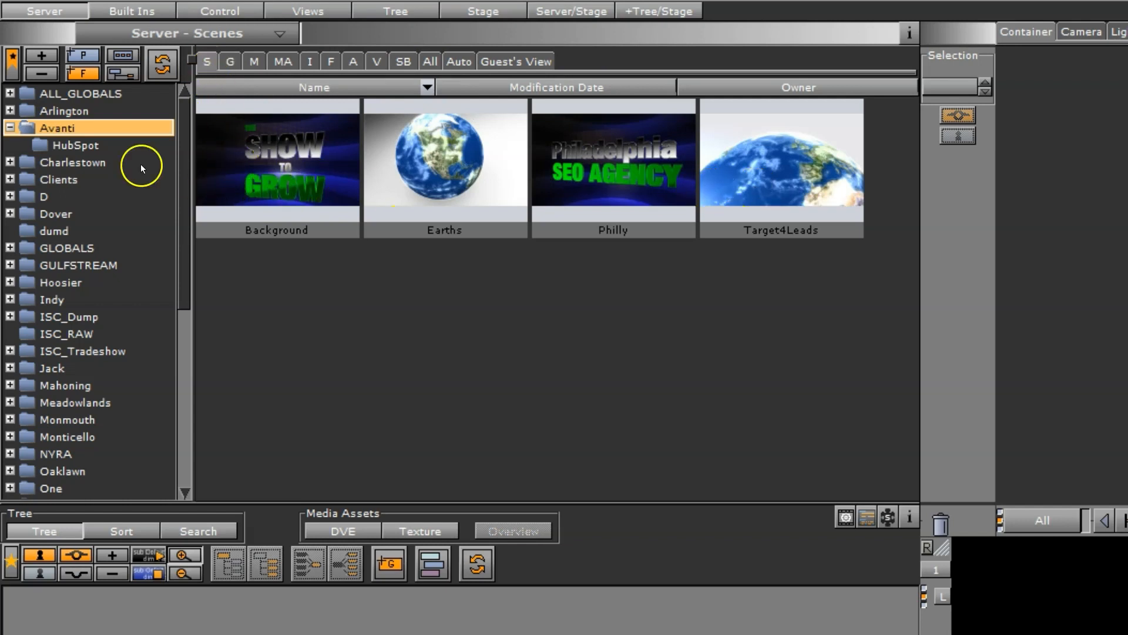
Browse the scenes in the HubSpot, Charlestown, ALL_GLOBALS and Arlington folders, and select the Earths scene in Avanti
left_click(71, 145)
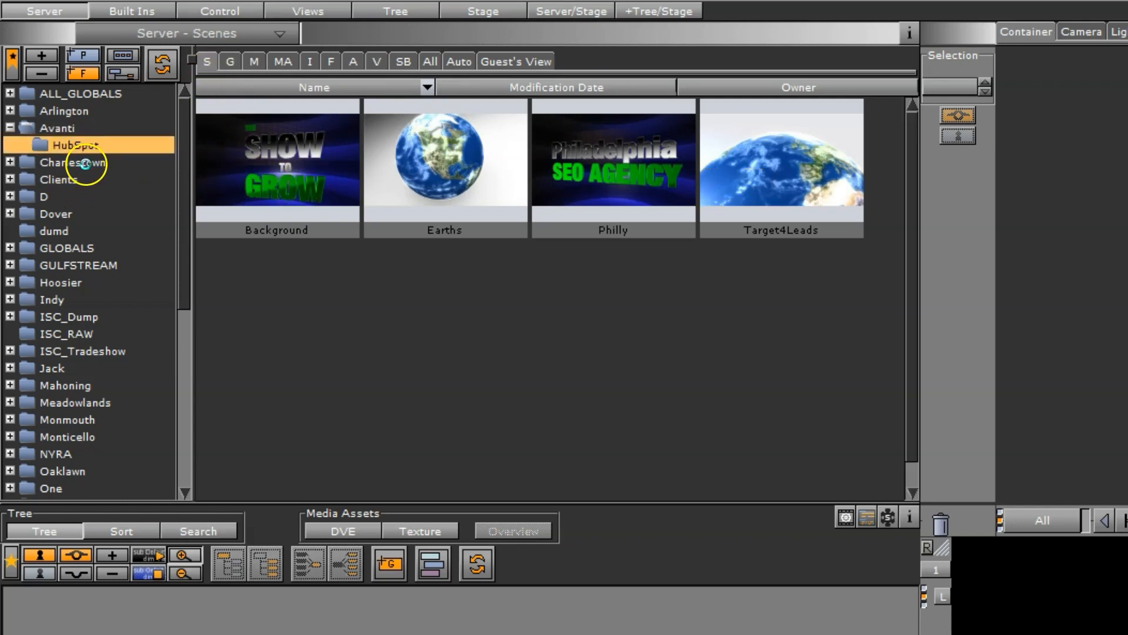
left_click(86, 163)
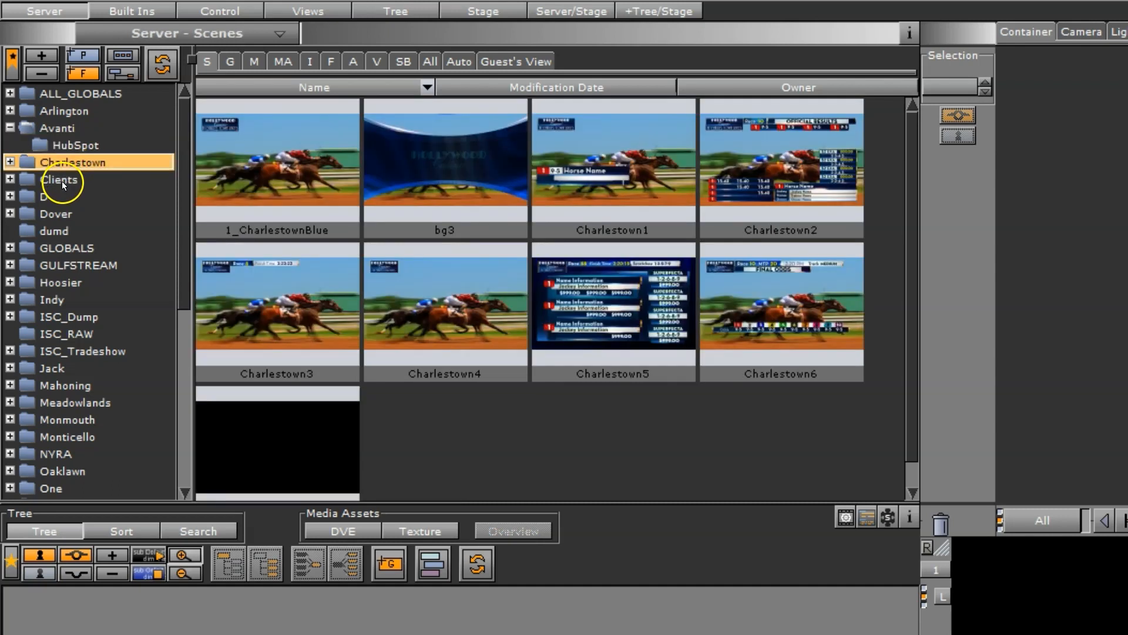
left_click(70, 93)
left_click(69, 111)
left_click(64, 128)
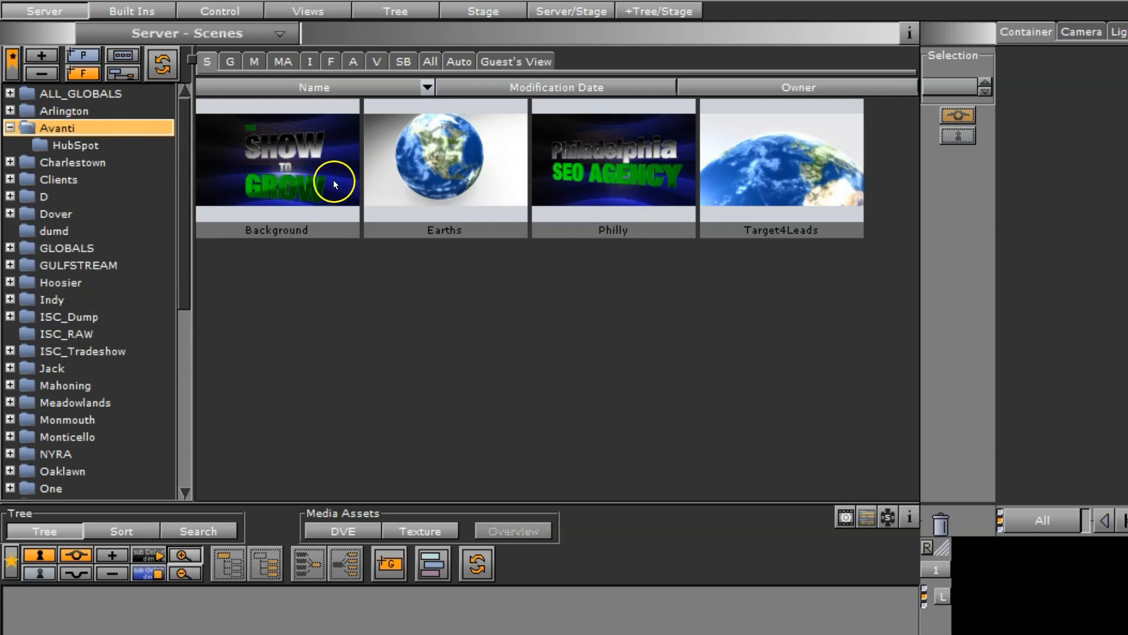
left_click(442, 160)
double_click(405, 147)
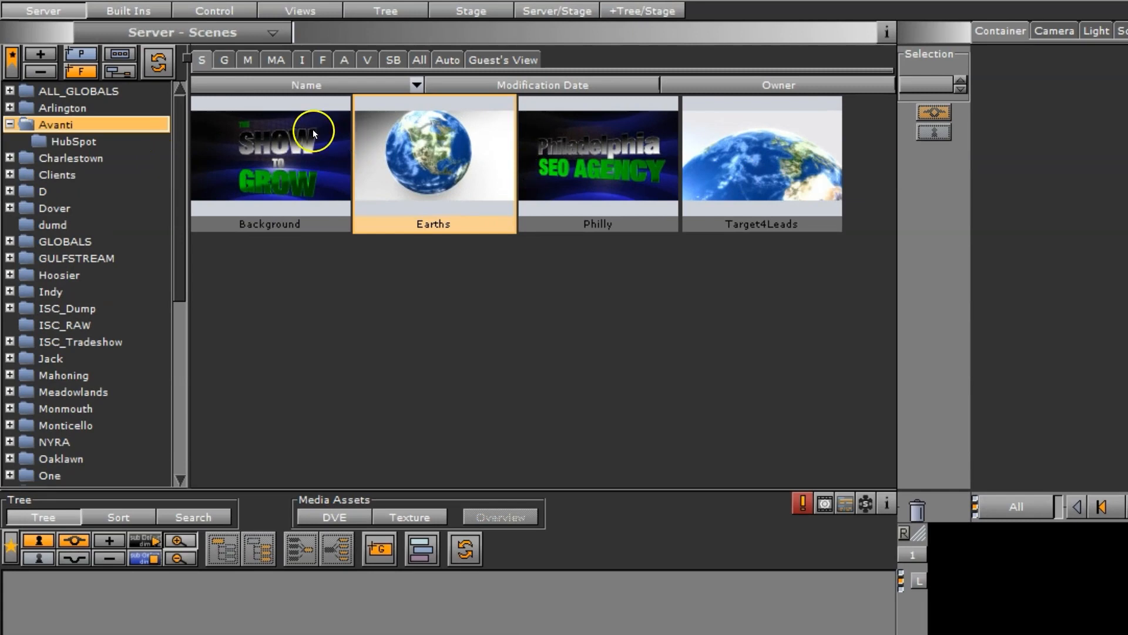
Add geometry 1 from the Avanti folder to the scene tree and split its container
left_click(224, 61)
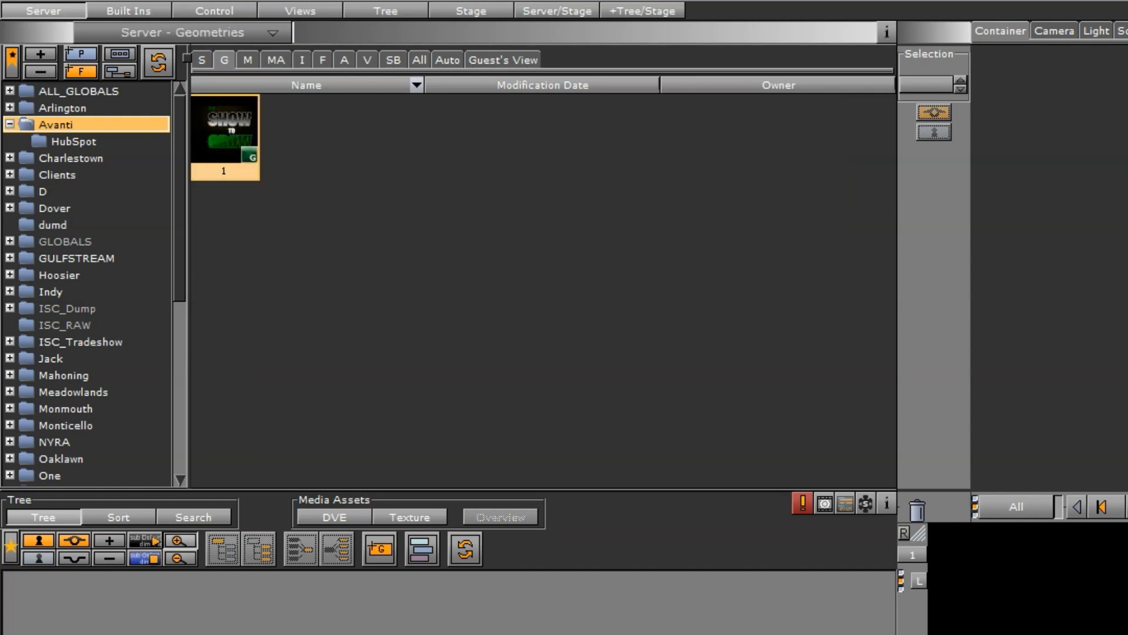
left_click(229, 556)
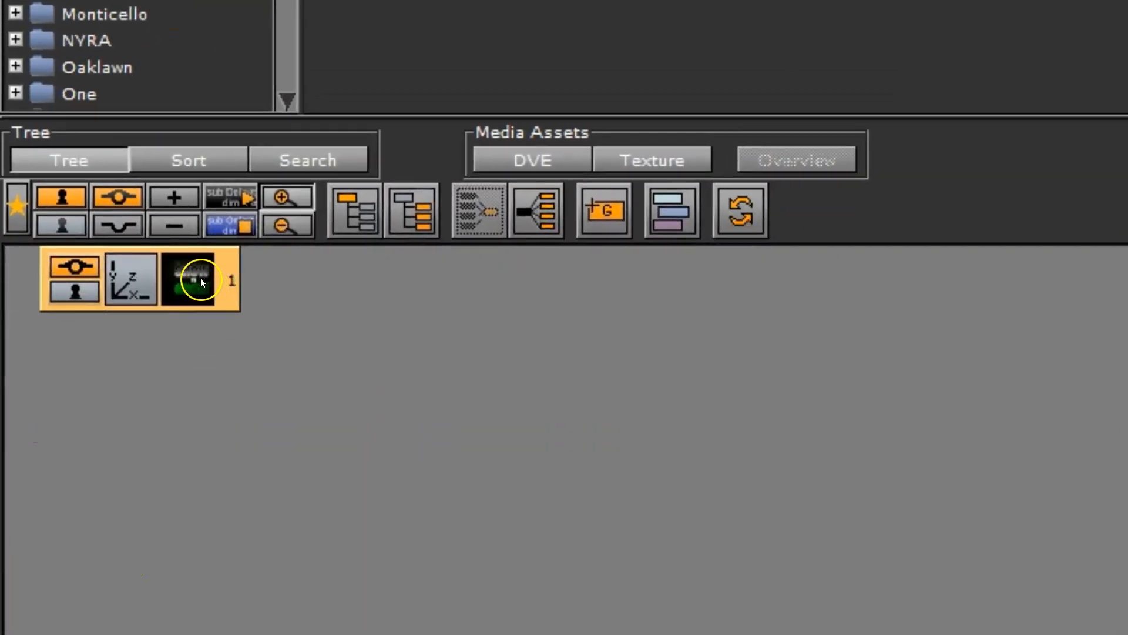
right_click(201, 282)
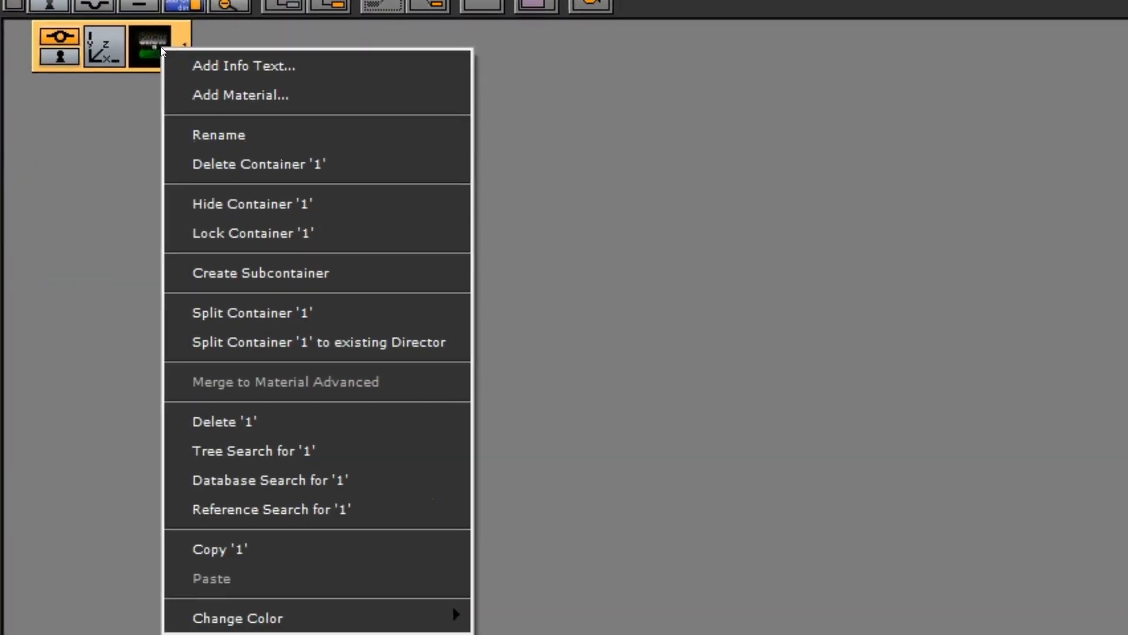
left_click(239, 311)
left_click(131, 49)
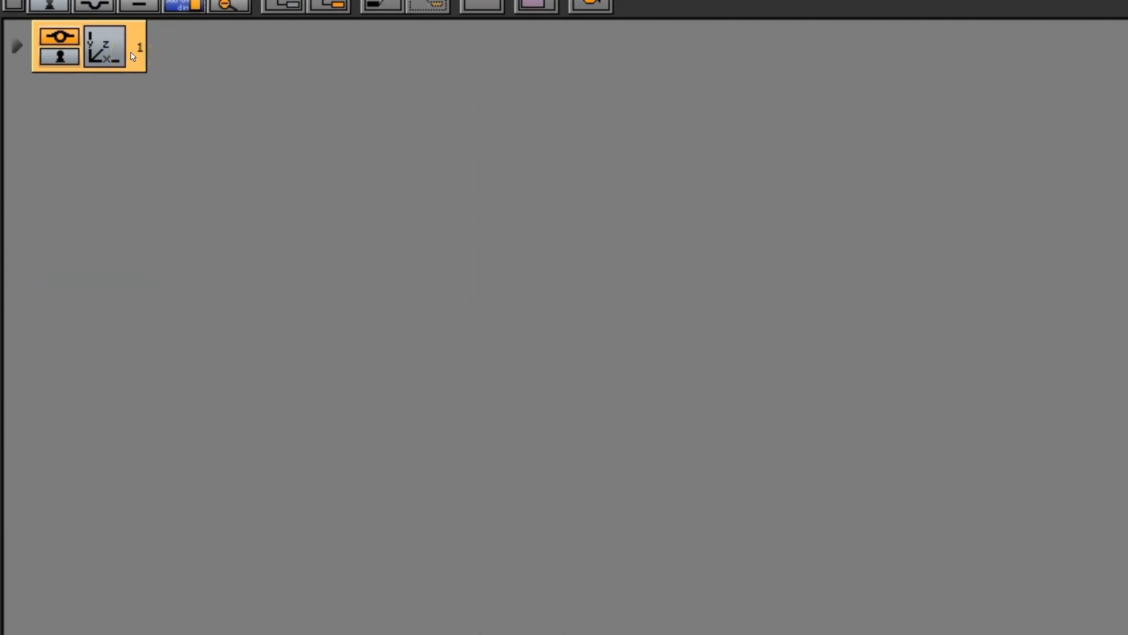
Expand container 1 to view its child containers and collapse it again
right_click(132, 57)
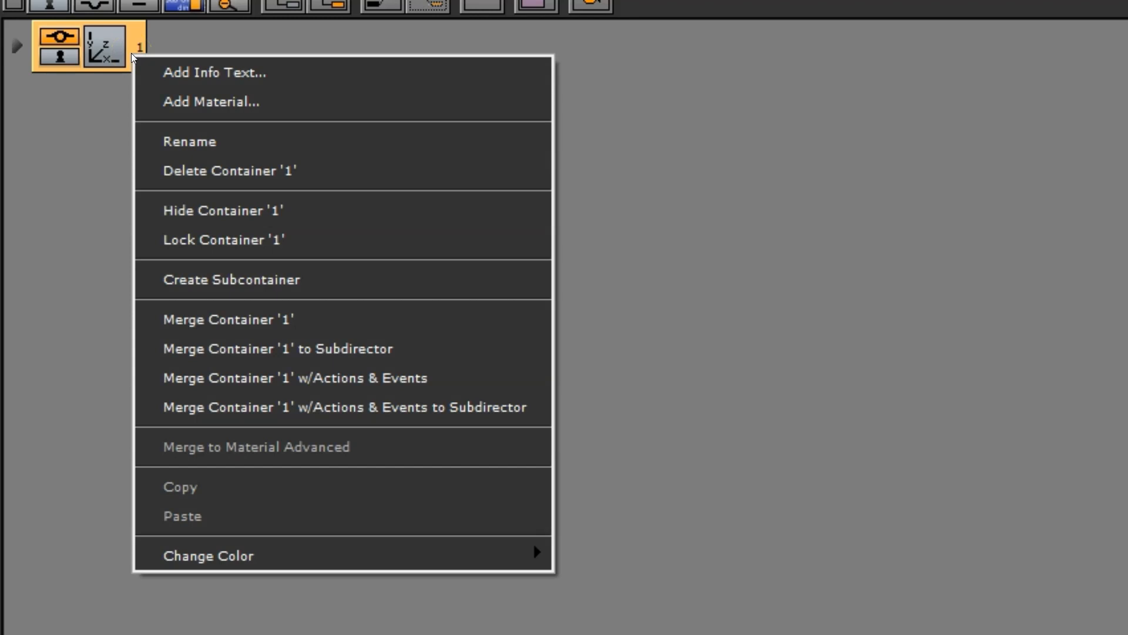
left_click(63, 55)
left_click(16, 45)
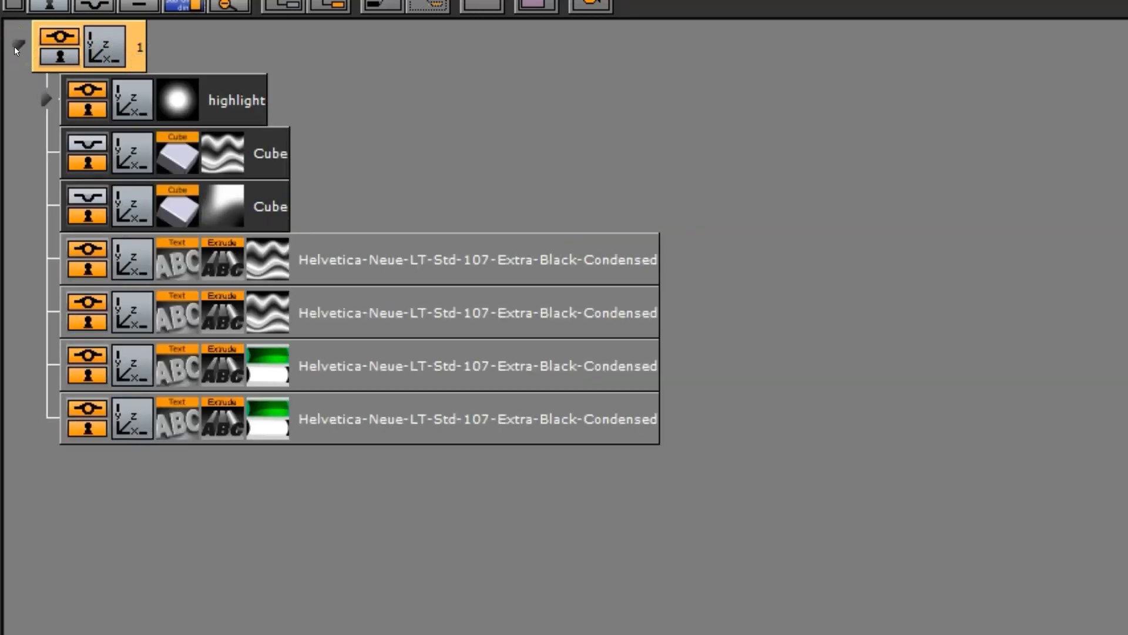
left_click(15, 47)
Merge container 1 and save it to the Avanti folder as a geometry named 2
right_click(103, 54)
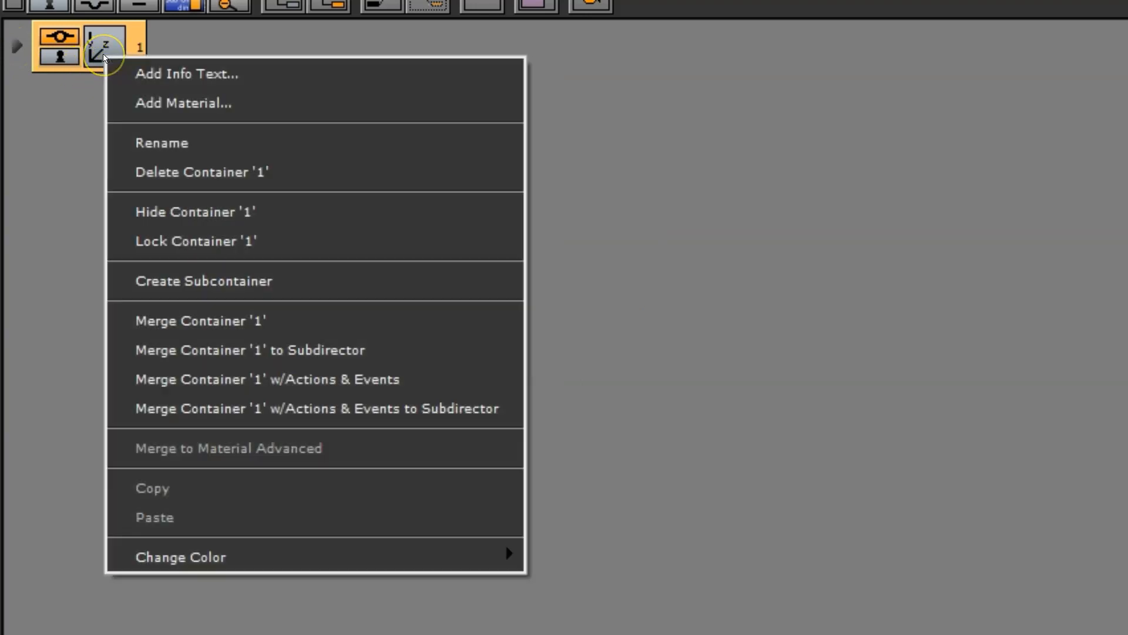
left_click(221, 322)
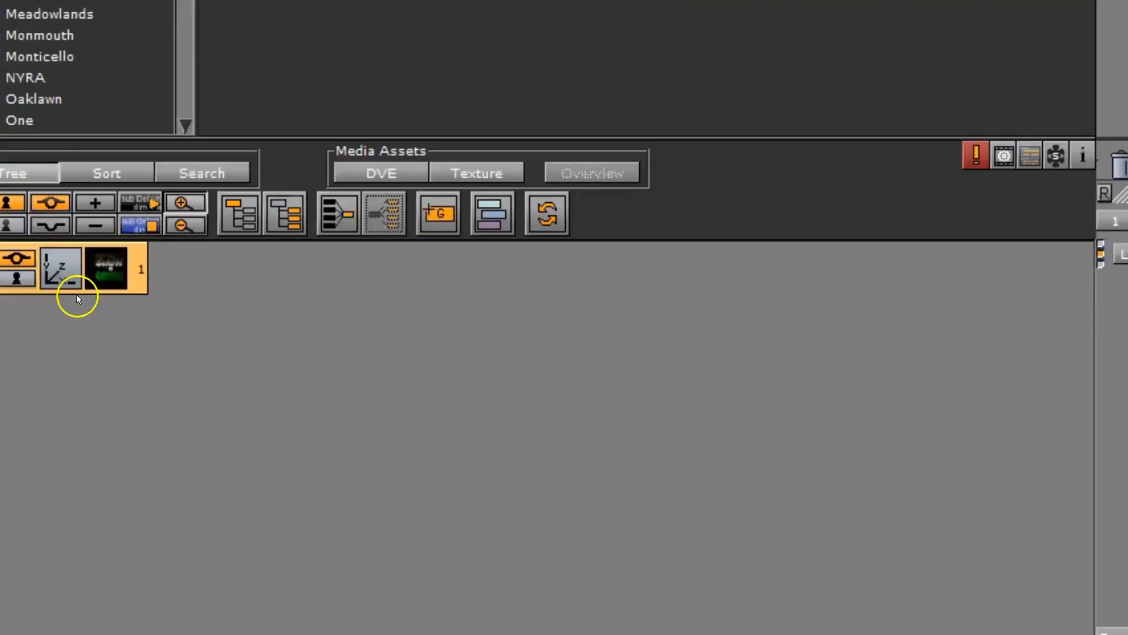
left_click_drag(77, 294, 496, 421)
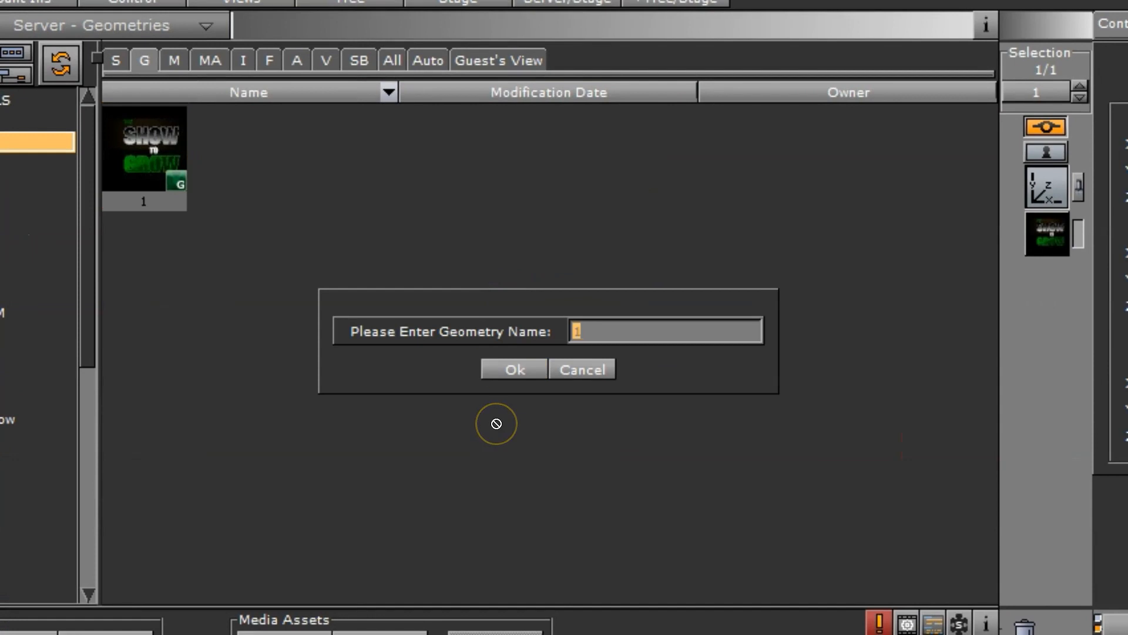
type("2")
key("Return")
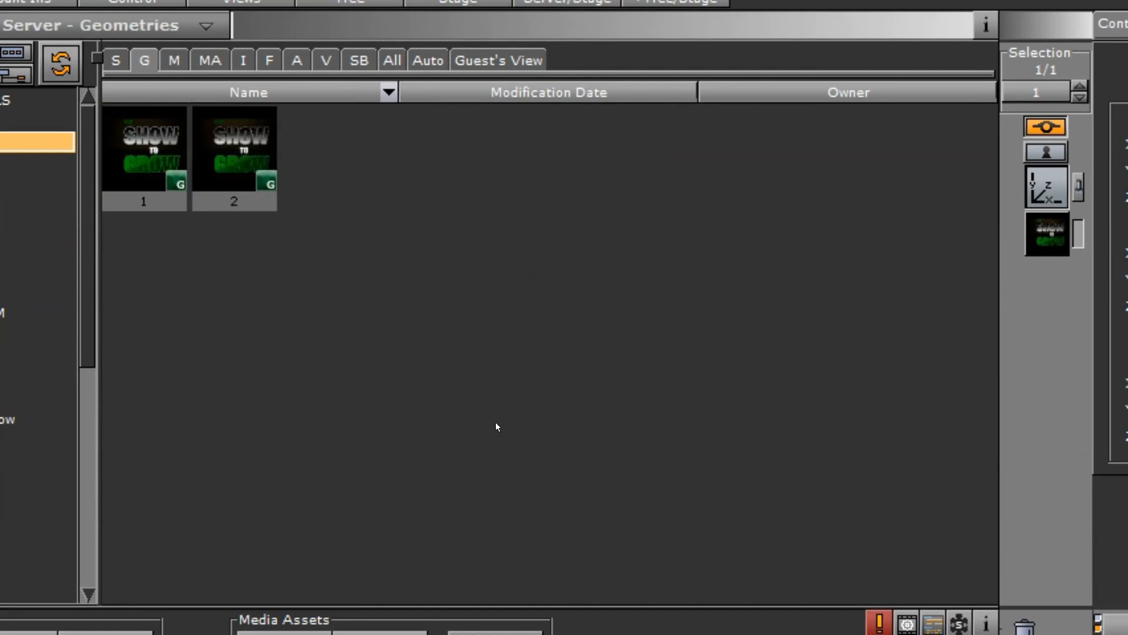
Create a new material named 2 in the Arlington folder
left_click(172, 60)
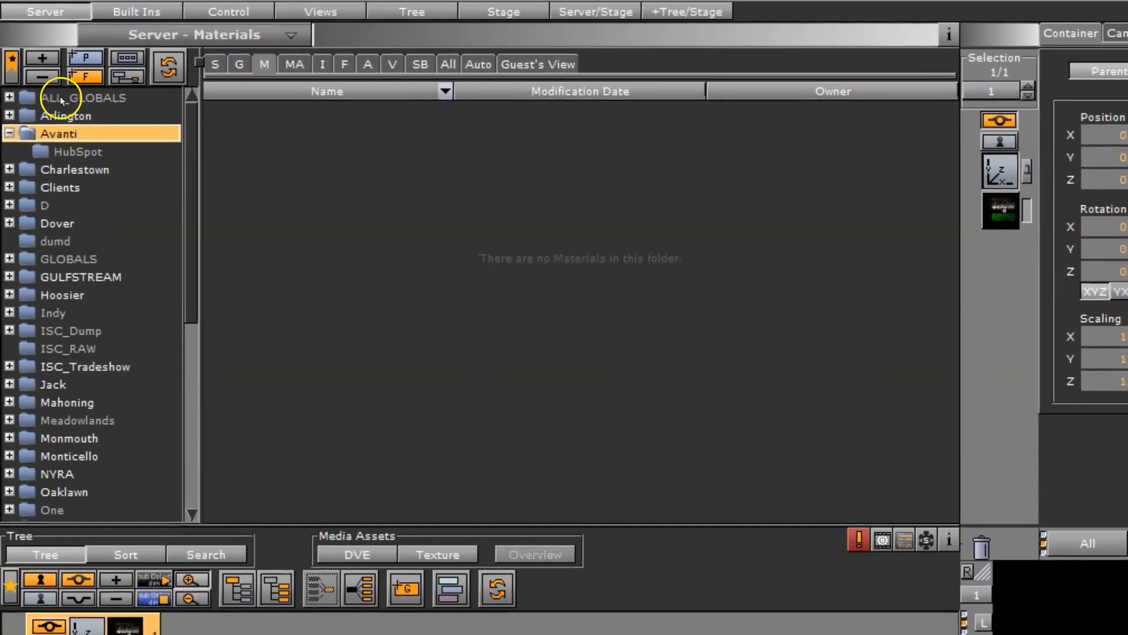
left_click(63, 114)
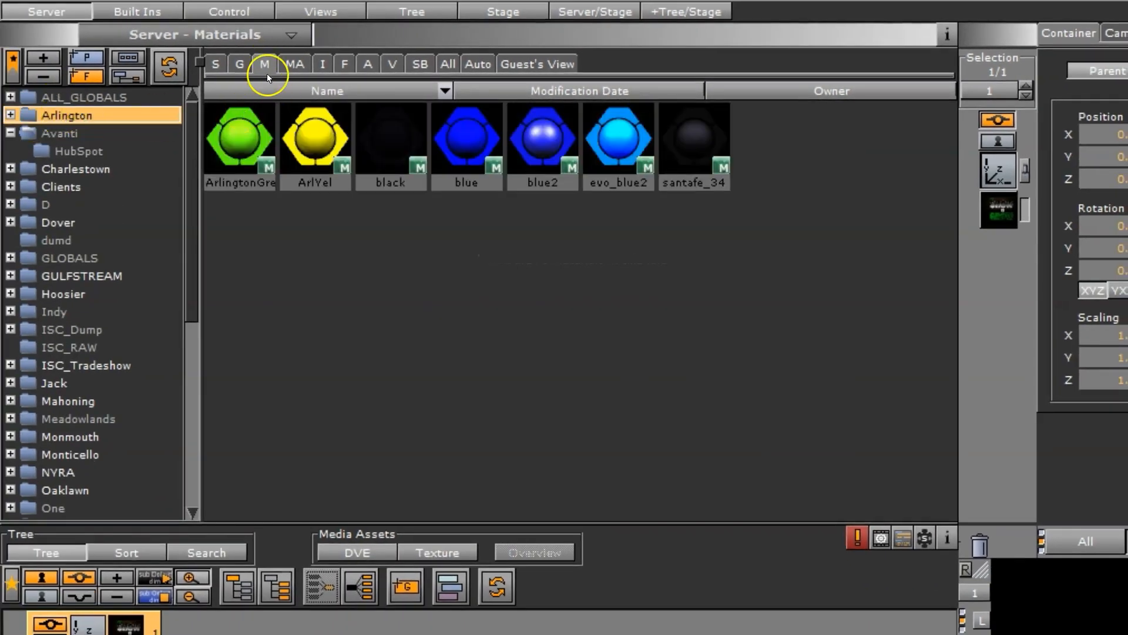
left_click(252, 130)
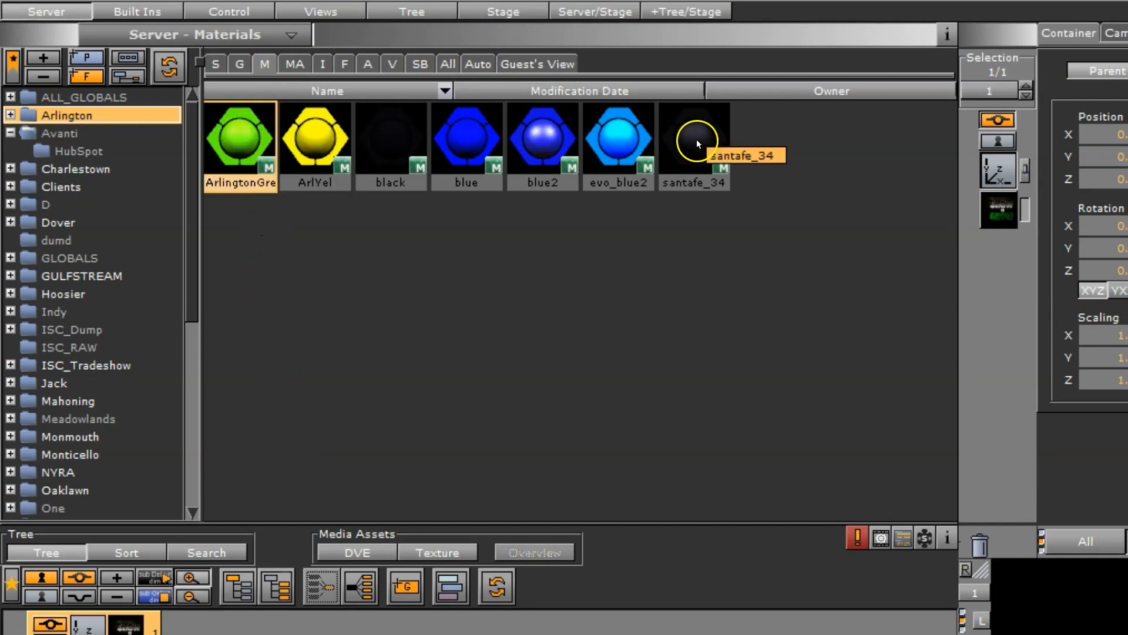
right_click(450, 333)
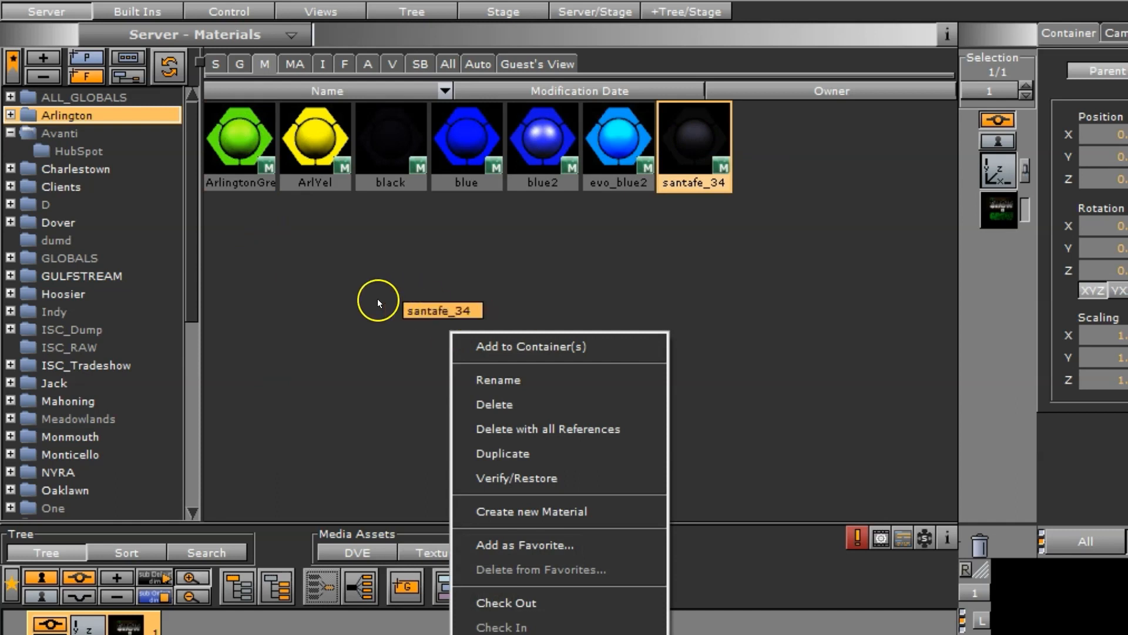
left_click(505, 512)
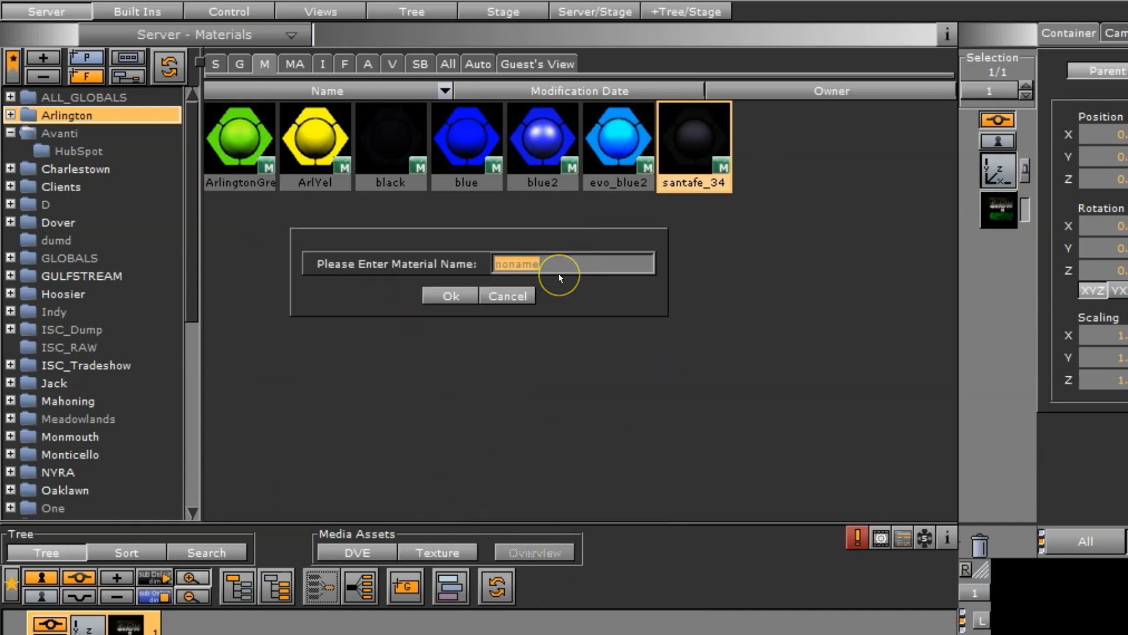
type("2")
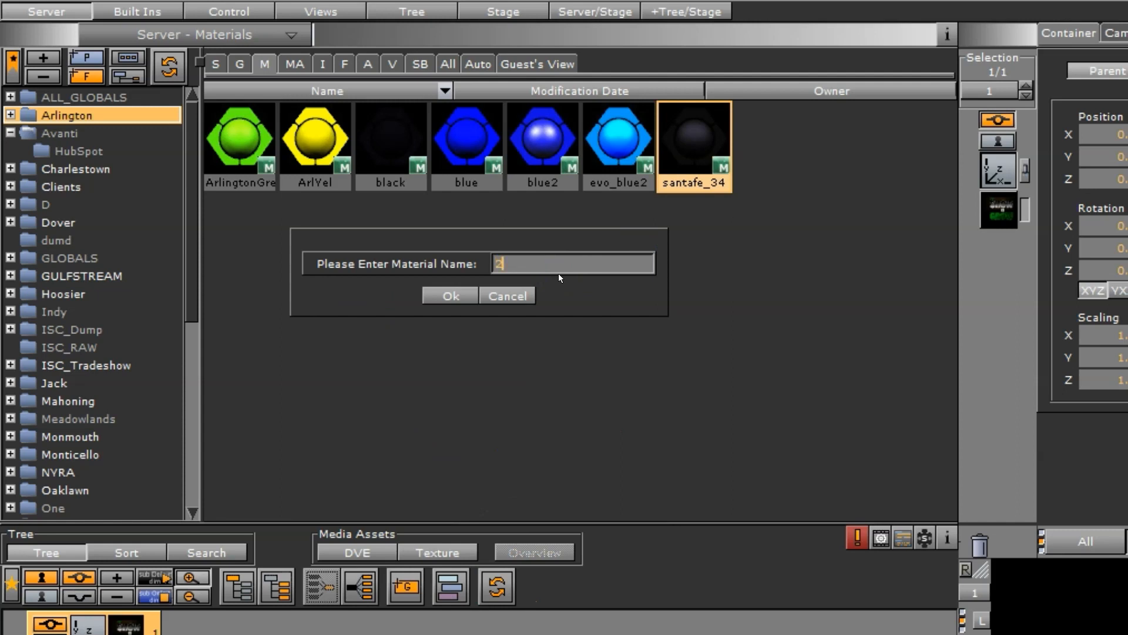
key("Return")
Turn material 2 yellow by reducing its diffuse blue value, save it and close the material editor
left_click(253, 149)
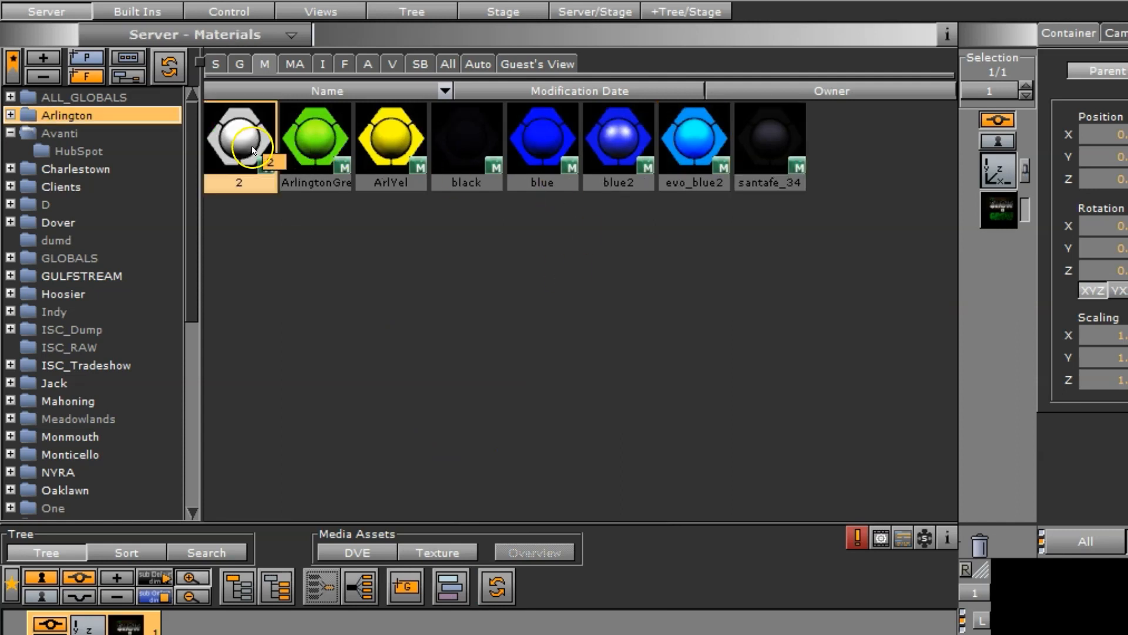
double_click(253, 150)
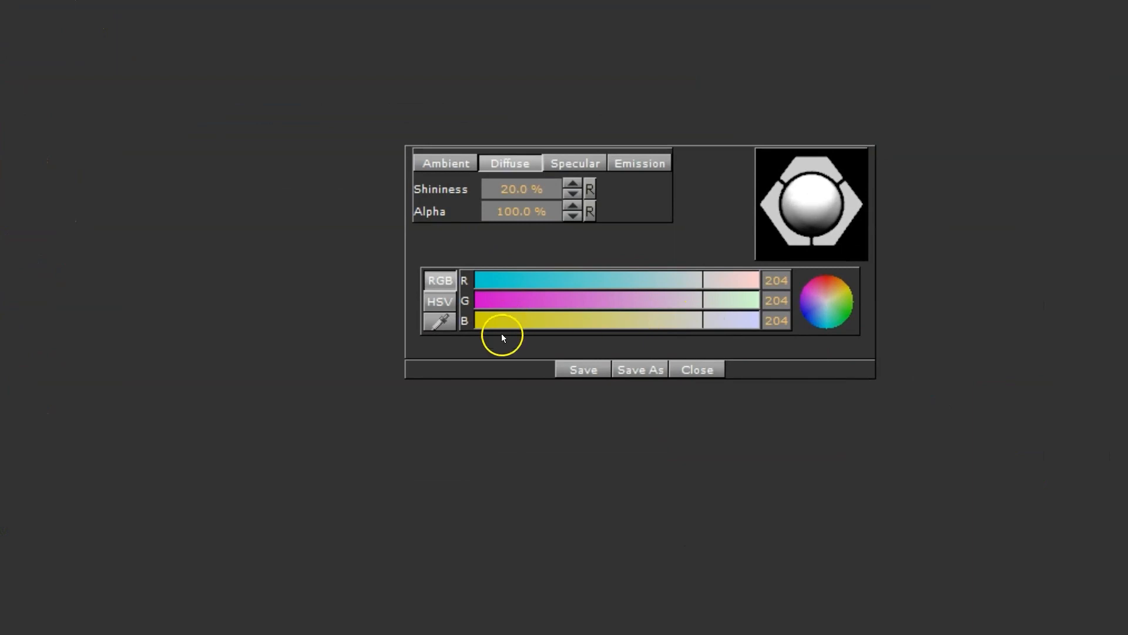
left_click_drag(503, 325, 497, 322)
left_click(591, 370)
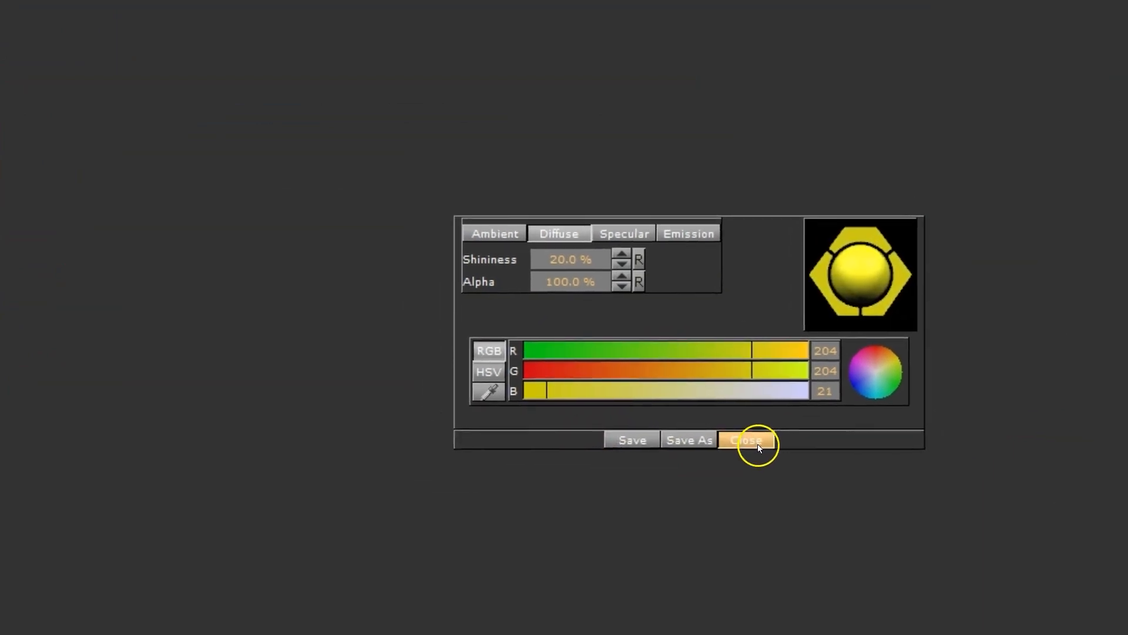
left_click(757, 444)
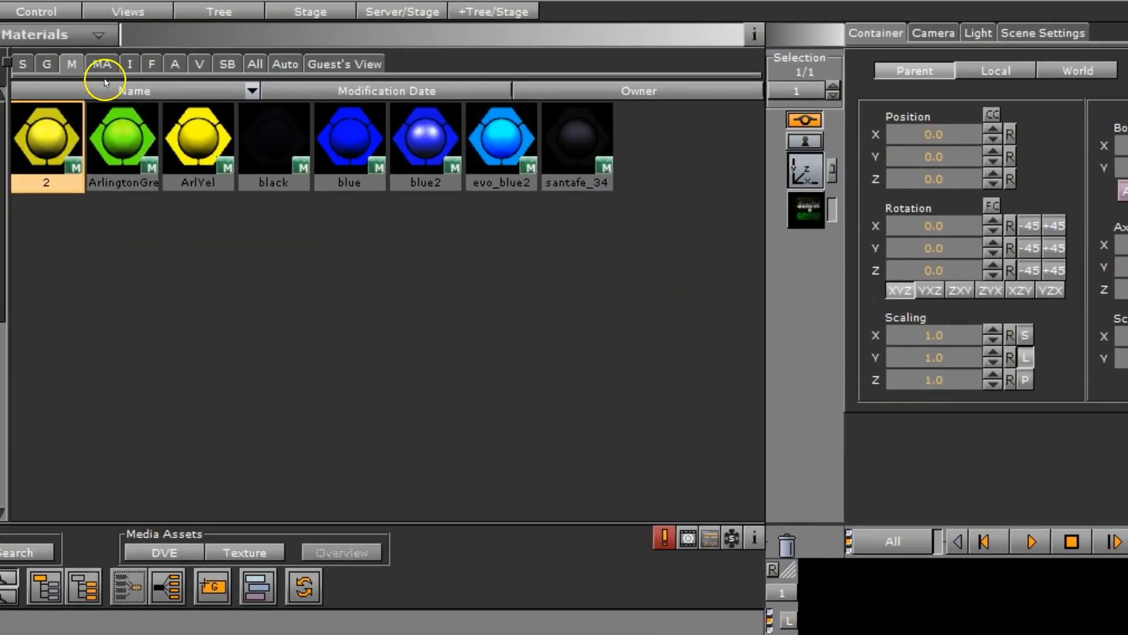
Apply the advanced material oreflect from the Mahoning folder to container 1
left_click(100, 62)
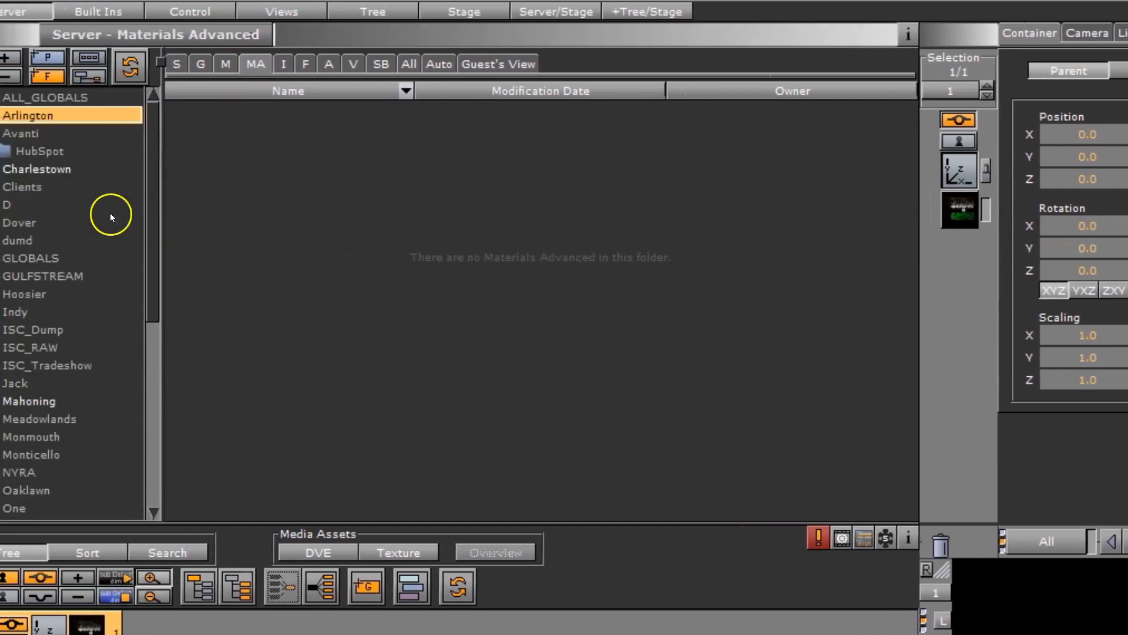
left_click(66, 400)
left_click_drag(241, 135, 189, 543)
left_click_drag(21, 532, 0, 621)
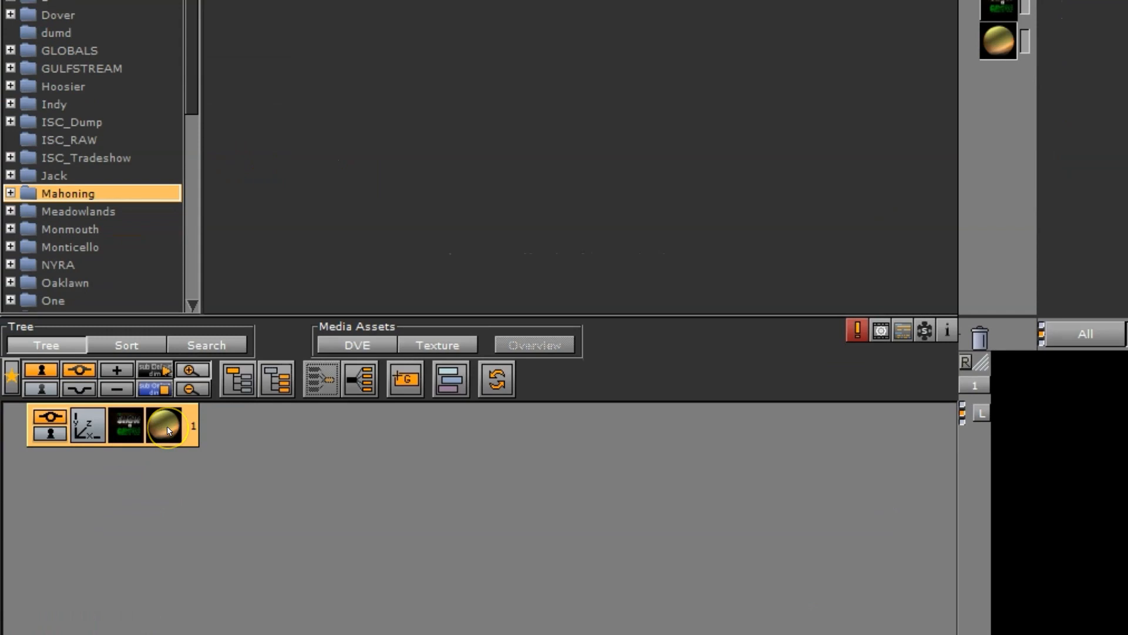
Split the advanced material on container 1 into its material and image, and show the image's texture settings
right_click(167, 425)
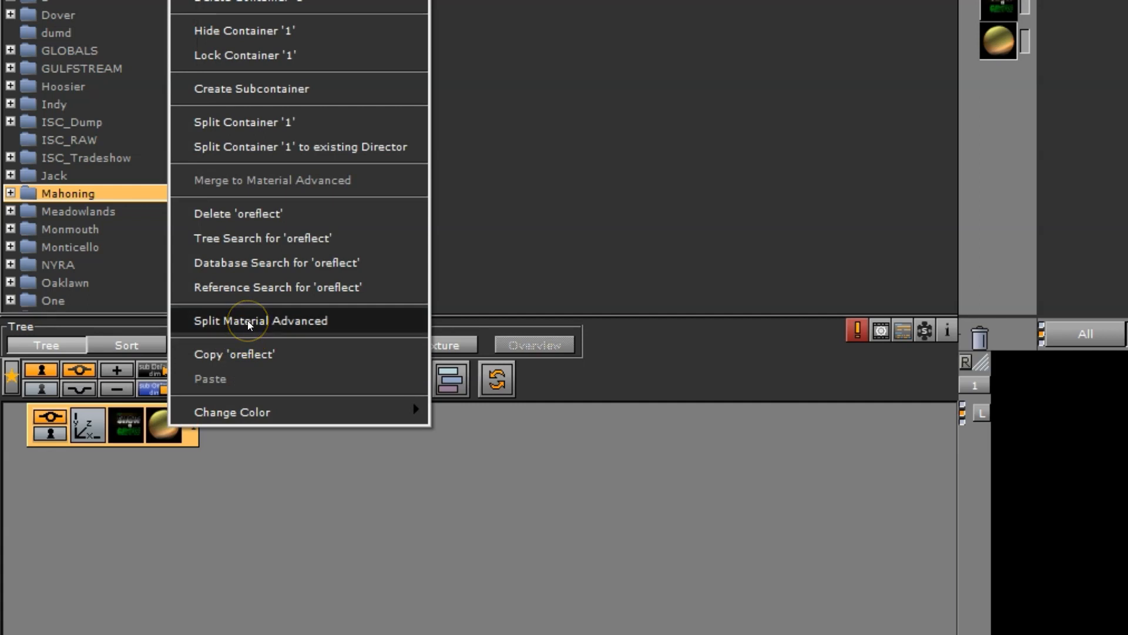
left_click(257, 270)
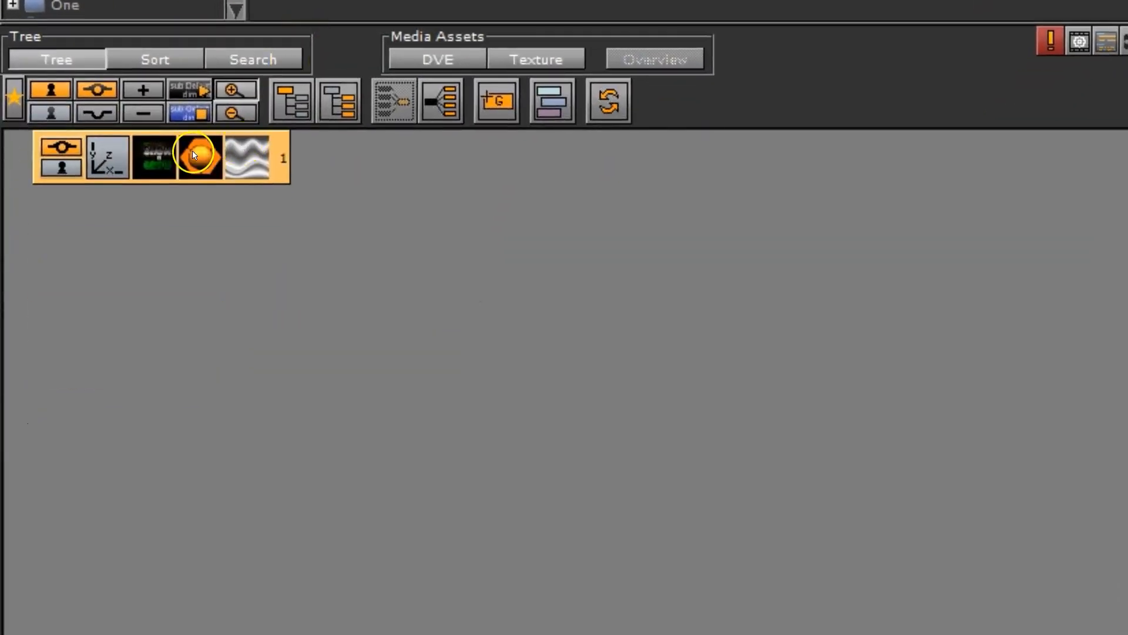
left_click(251, 168)
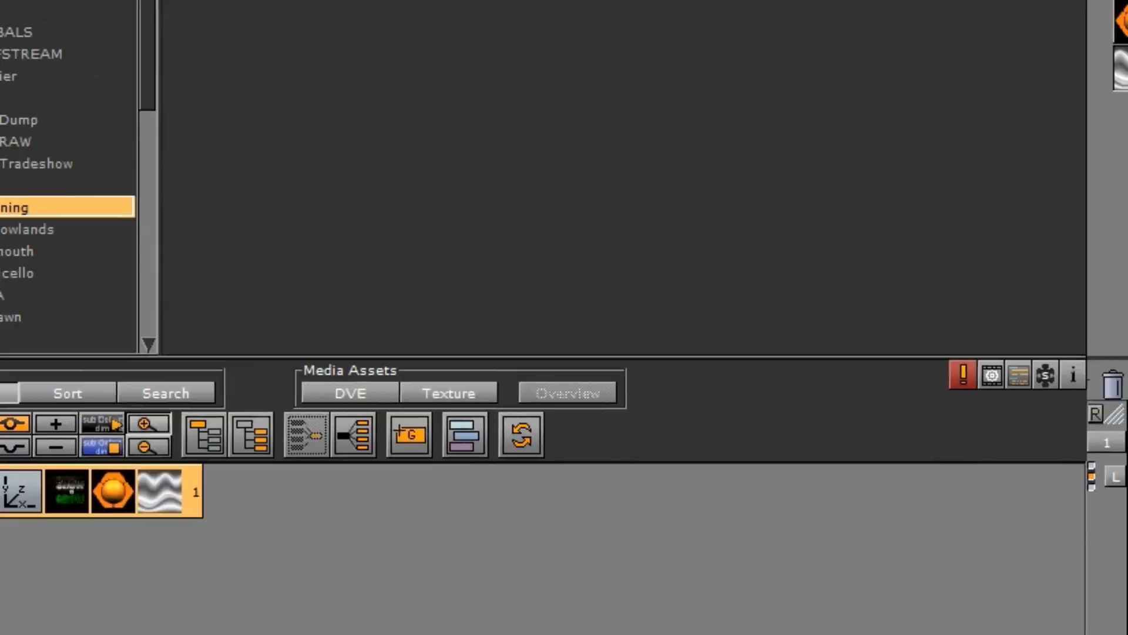
Browse the images in the Mahoning folder and the fonts in the Mahoning, ALL_GLOBALS and Indy folders
left_click(232, 80)
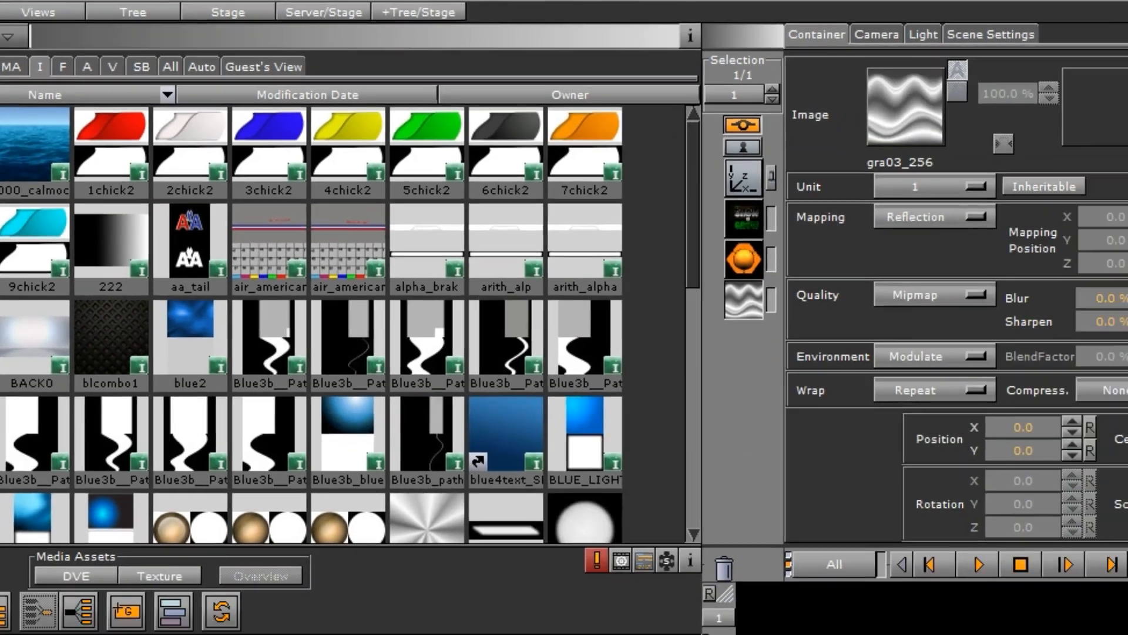
left_click(998, 16)
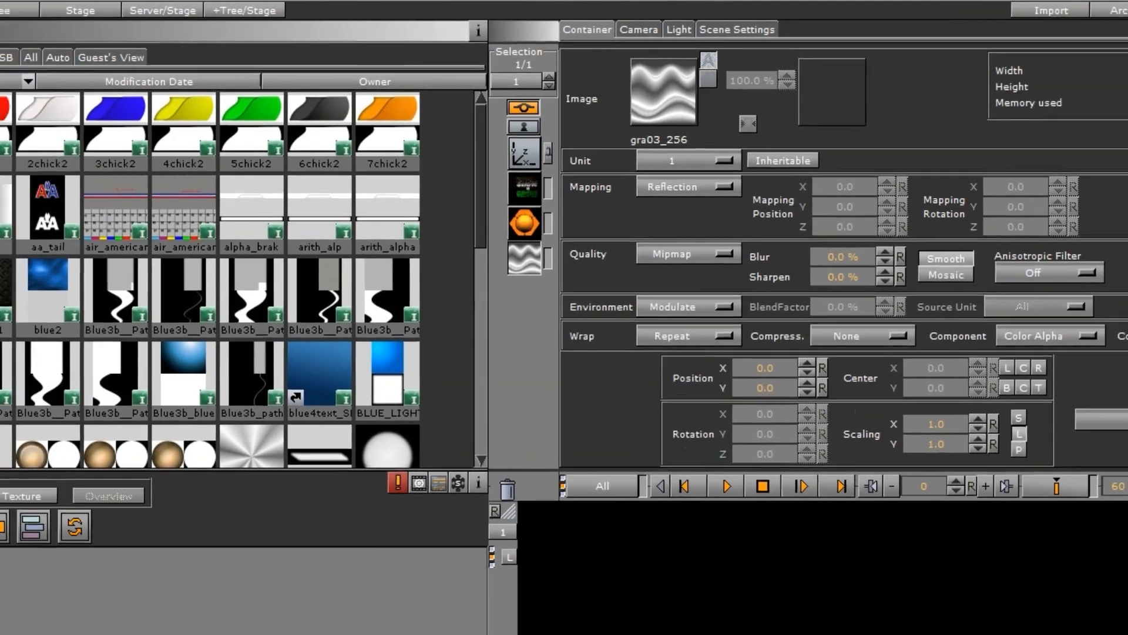
left_click(139, 55)
left_click(122, 123)
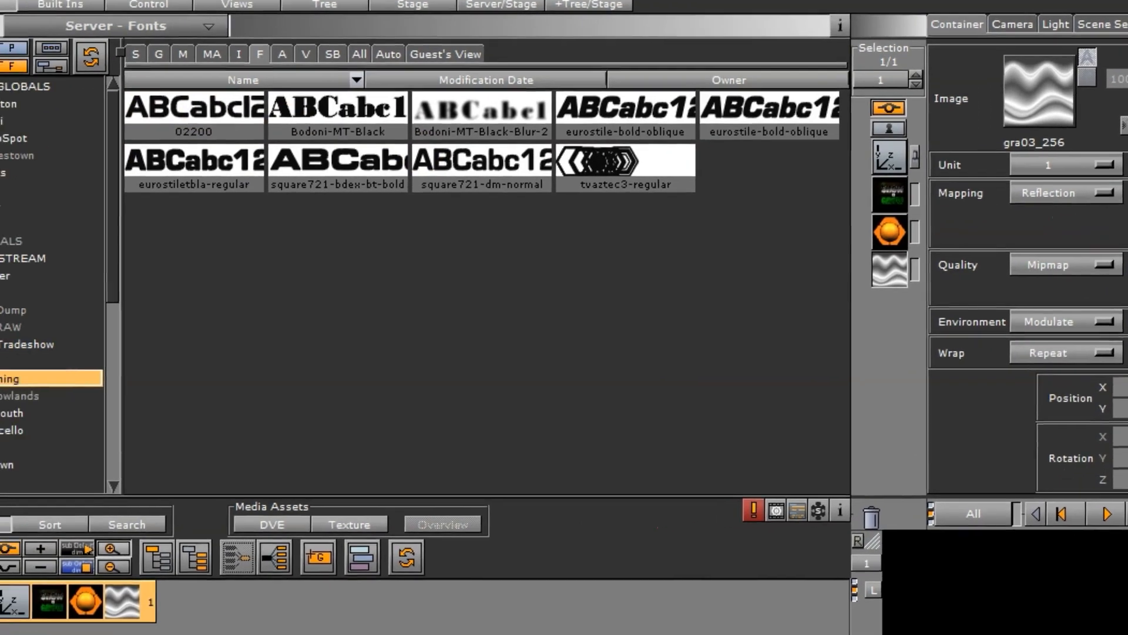
left_click(81, 81)
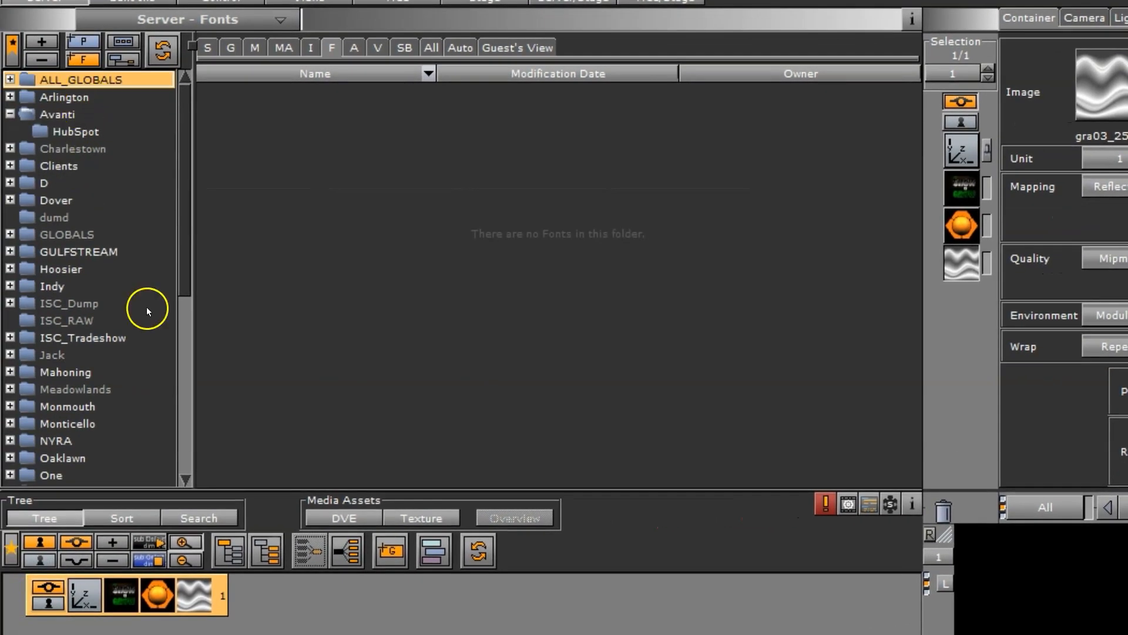
left_click(66, 205)
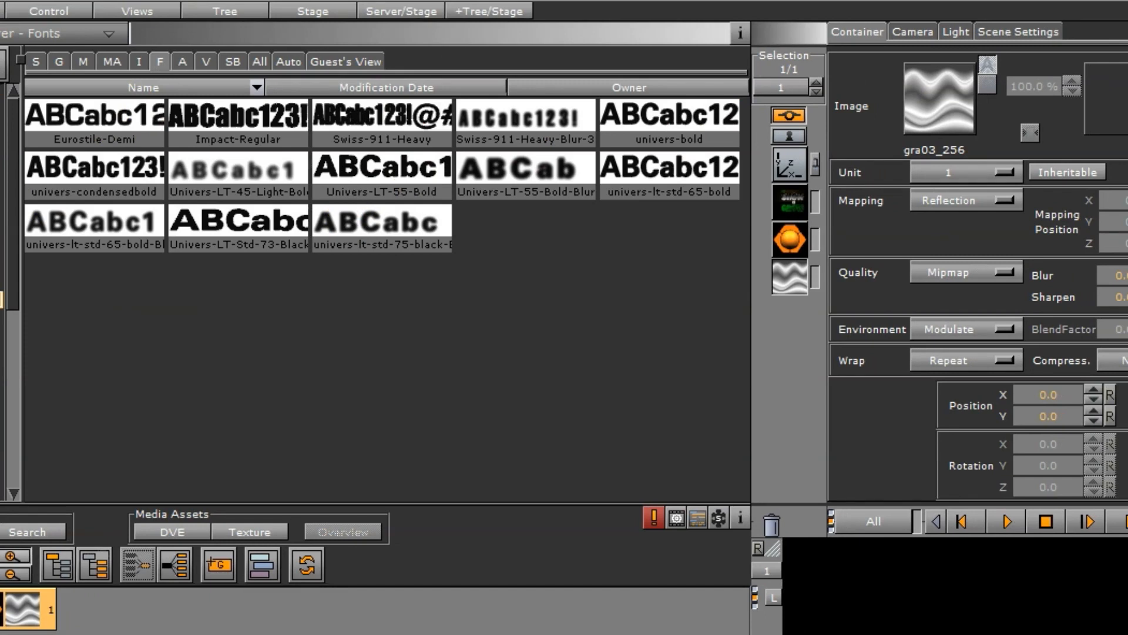
Browse the audio clips and video clips stored in the Indy folder
left_click(181, 63)
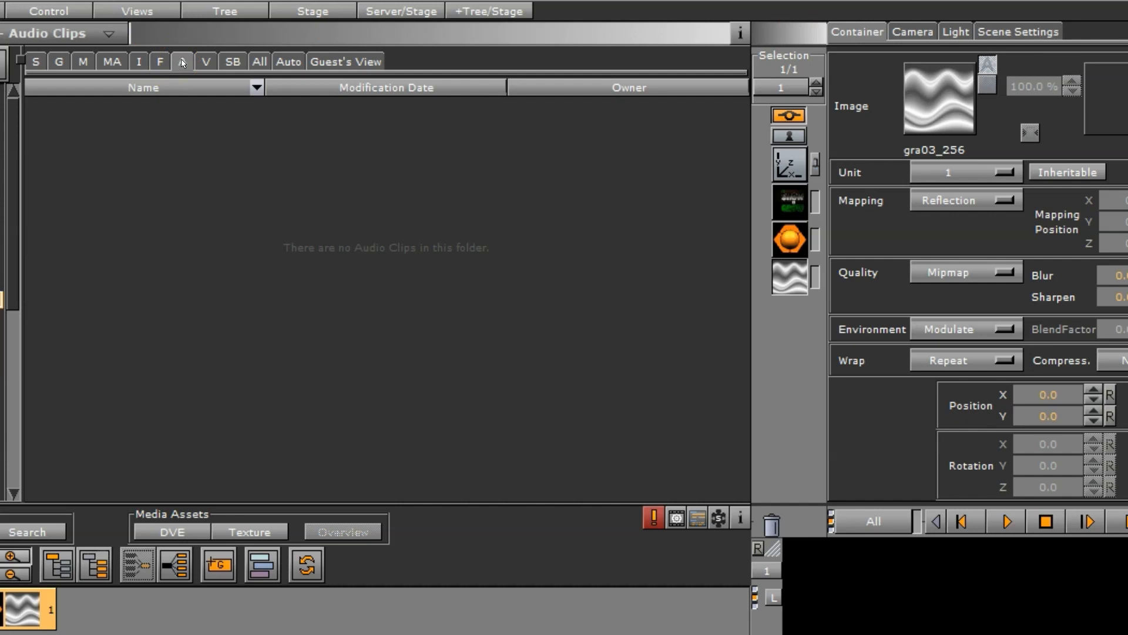
left_click(205, 62)
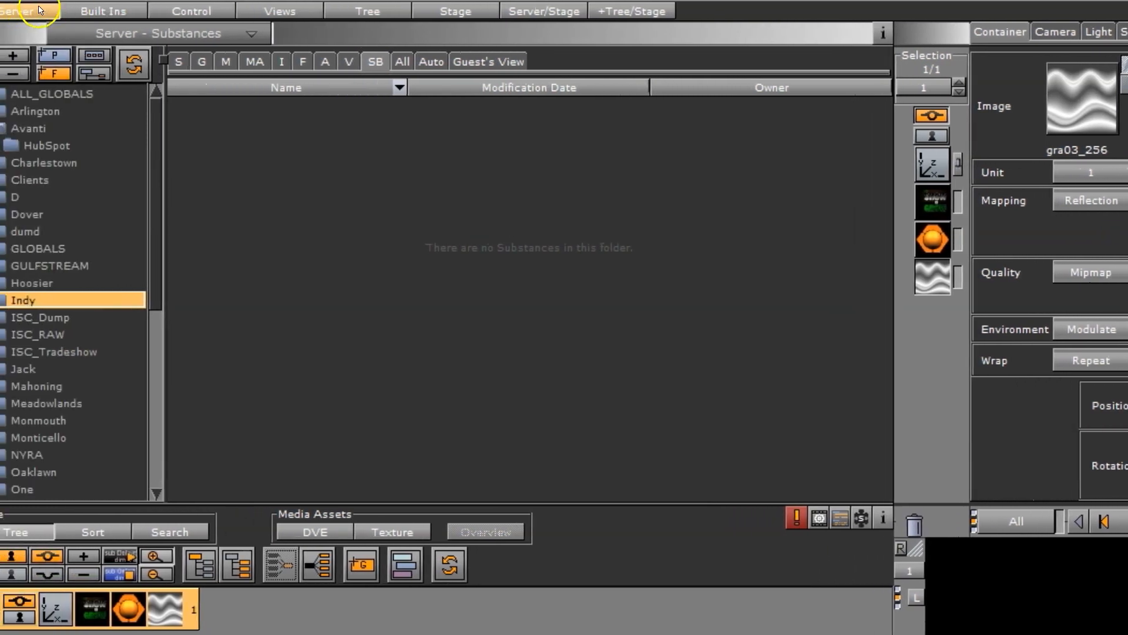
Delete container 1 from the scene tree and add a built-in Sphere geometry to the scene
left_click(105, 10)
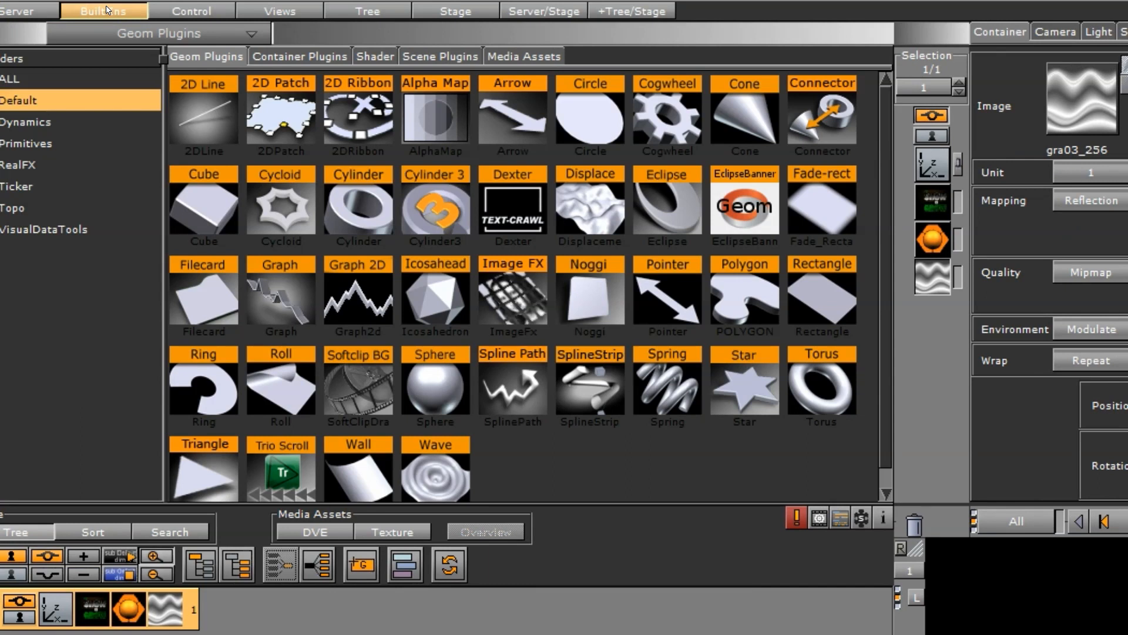
left_click_drag(194, 608, 934, 522)
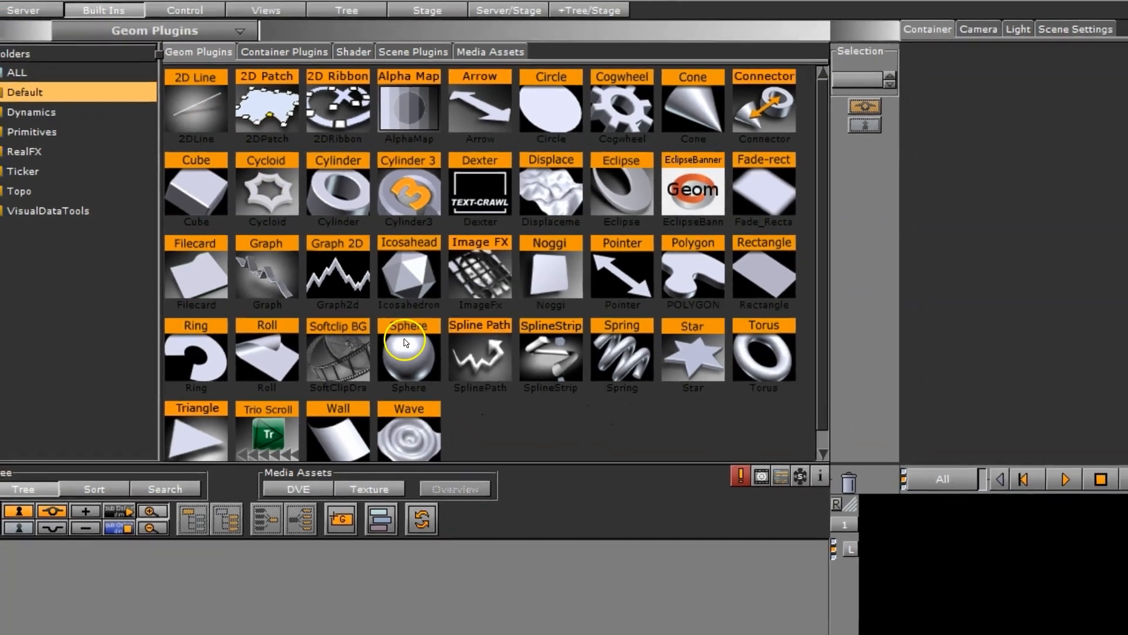
left_click_drag(405, 343, 174, 539)
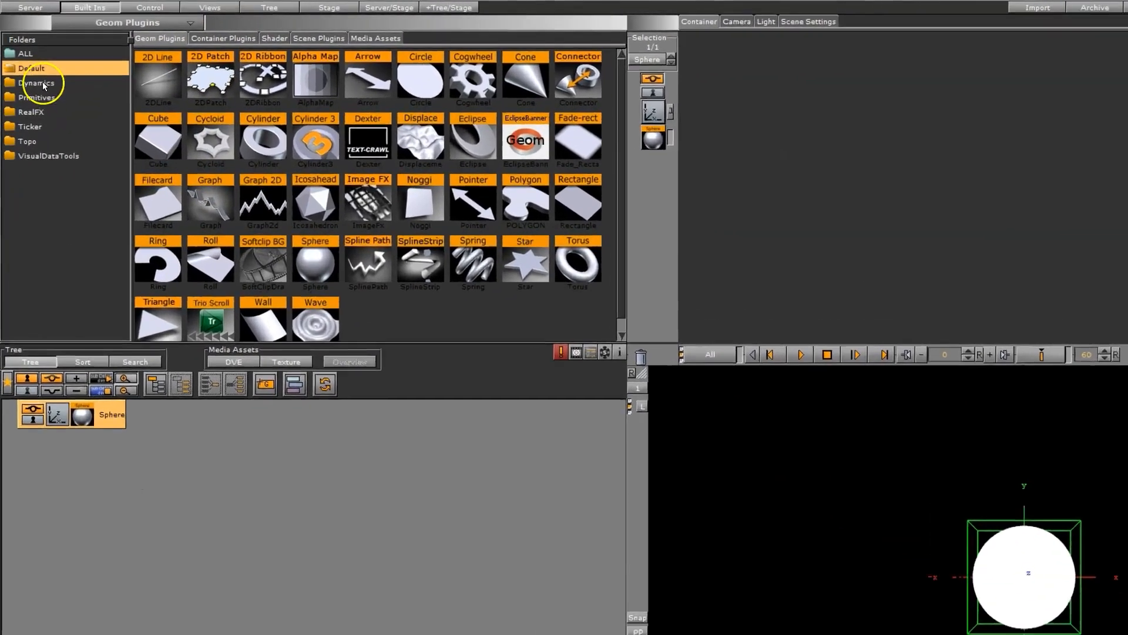
Browse the geometry plugins in the Primitives and RealFX folders and delete the sphere container from the scene tree
left_click(36, 72)
left_click(55, 144)
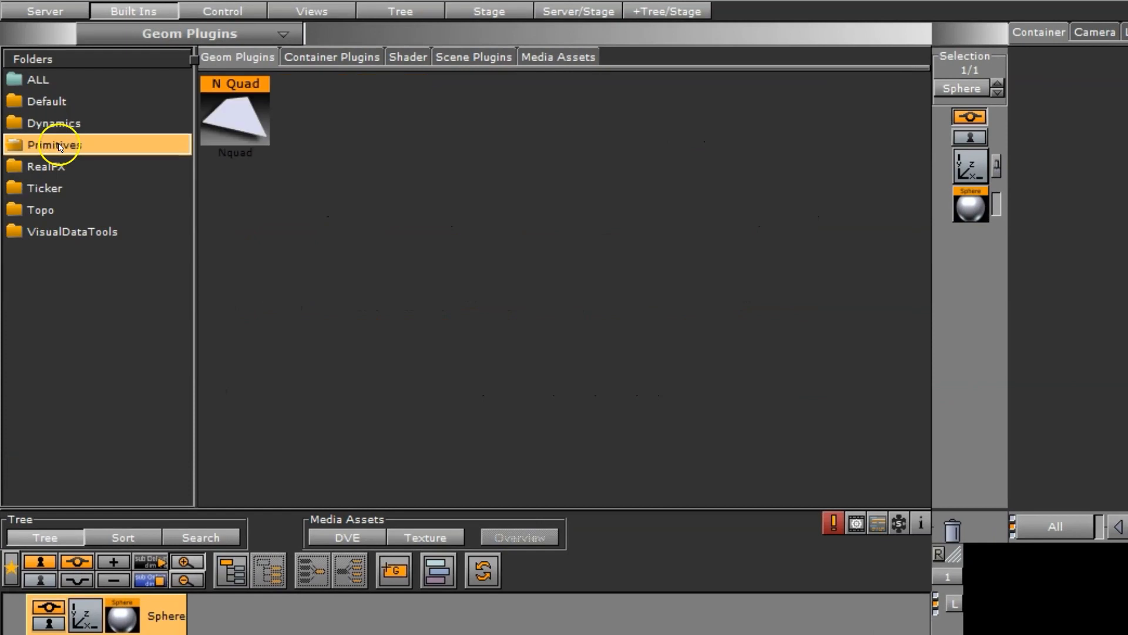
left_click(54, 166)
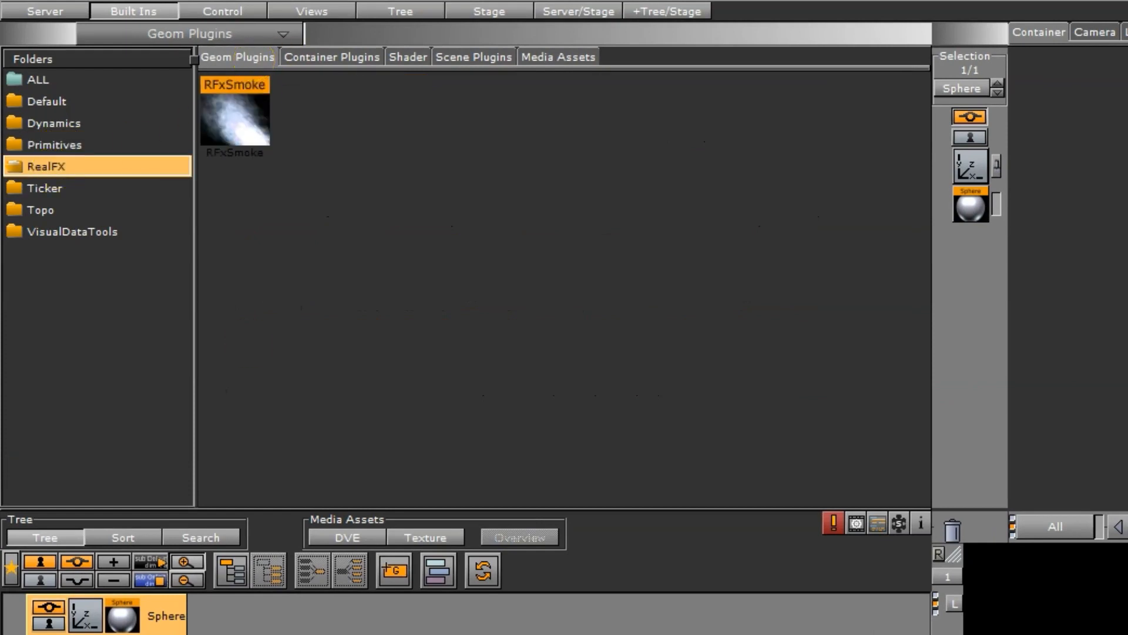
left_click_drag(156, 614, 953, 530)
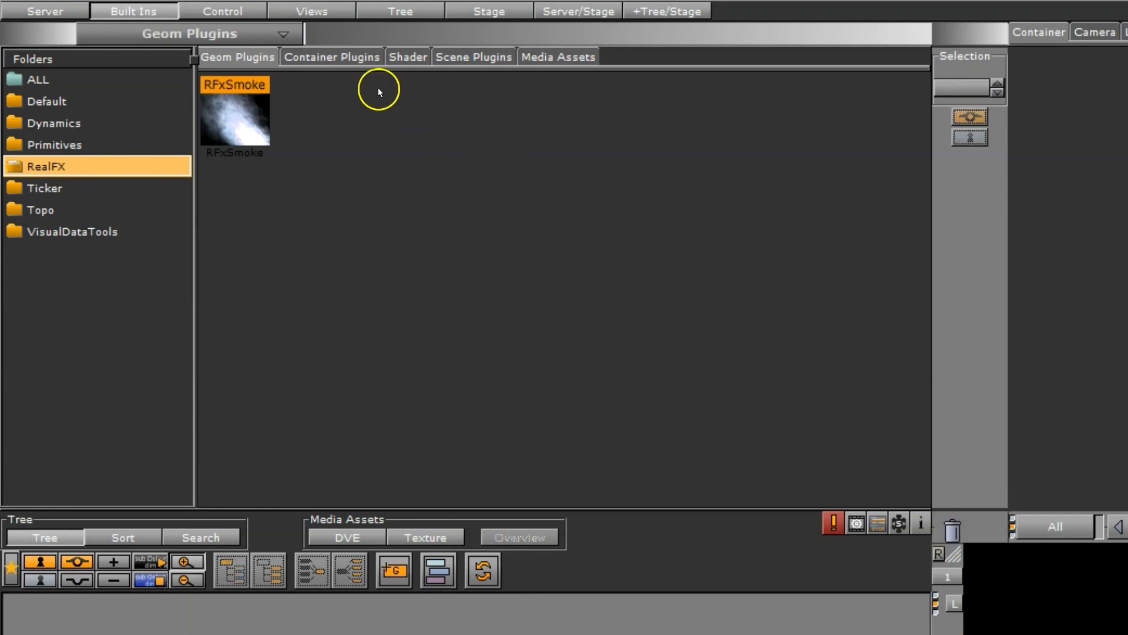
Browse the container plugins in the Arrange, Container, ContainerFx, Control and Default folders and in the complete ALL list
left_click(322, 59)
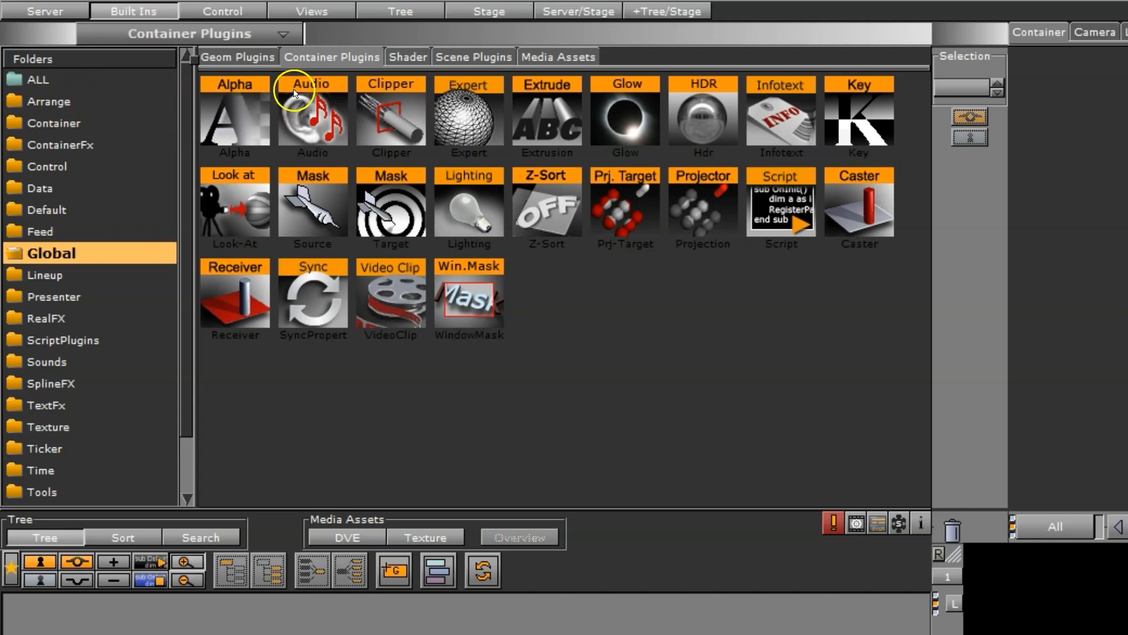
left_click(51, 103)
left_click(64, 129)
left_click(58, 148)
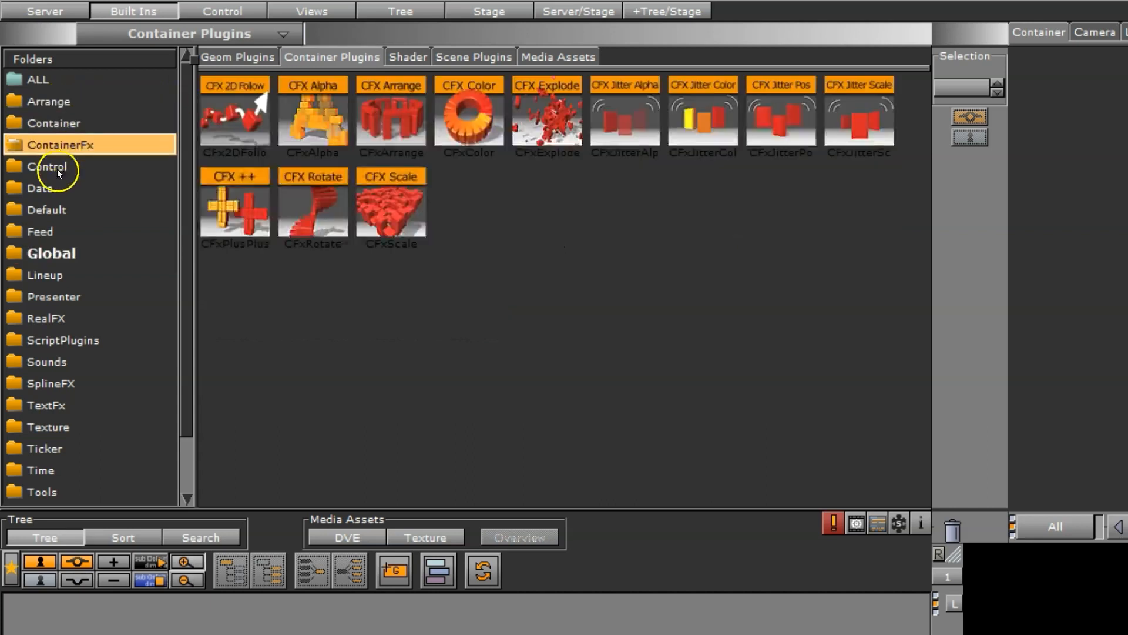
left_click(57, 168)
left_click(50, 210)
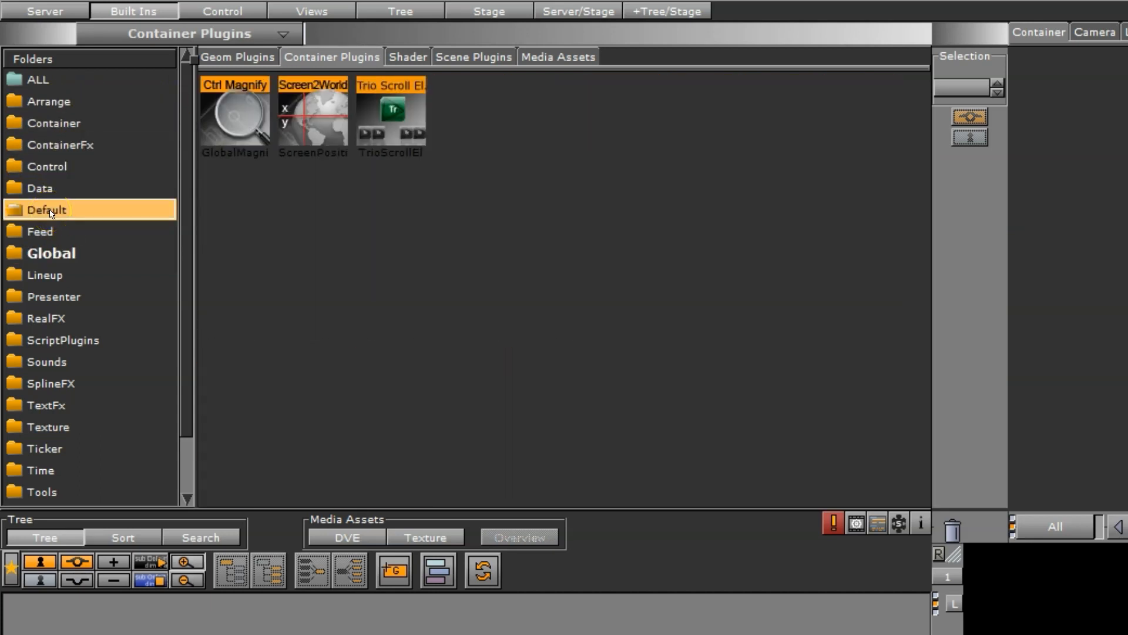
left_click(44, 79)
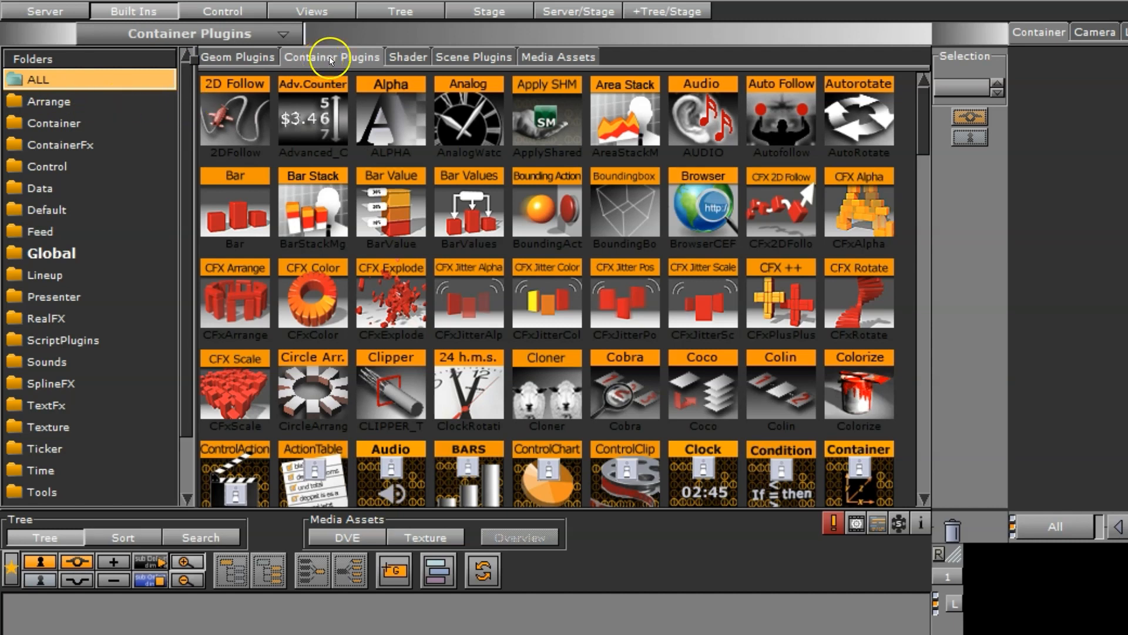
Browse the built-in shaders in the Effect, Filter and Material folders
left_click(400, 57)
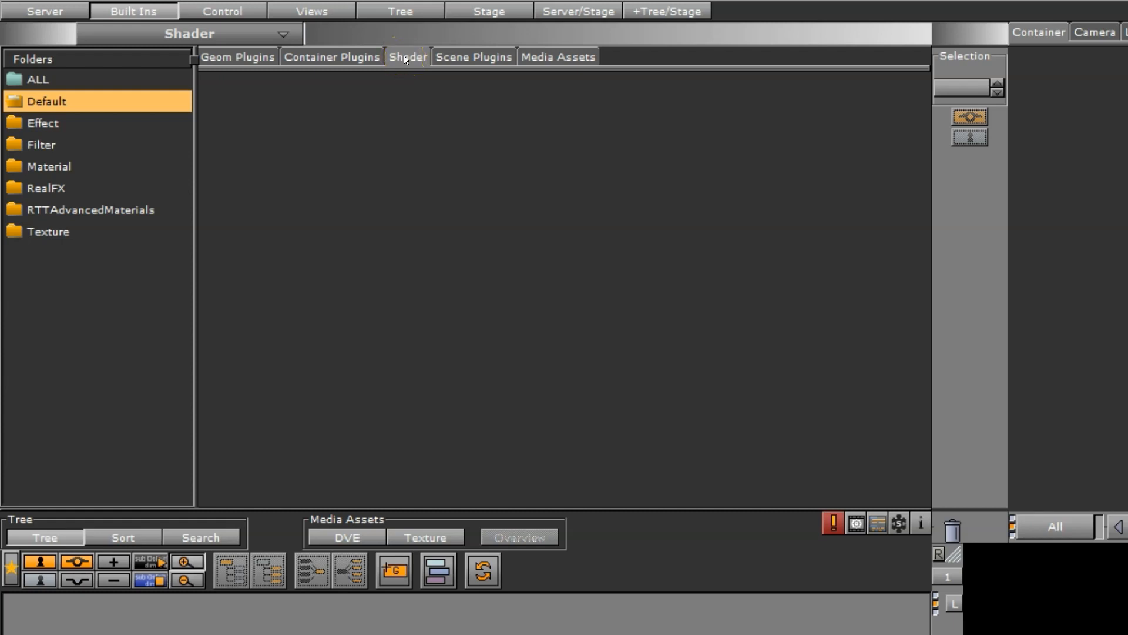
left_click(22, 122)
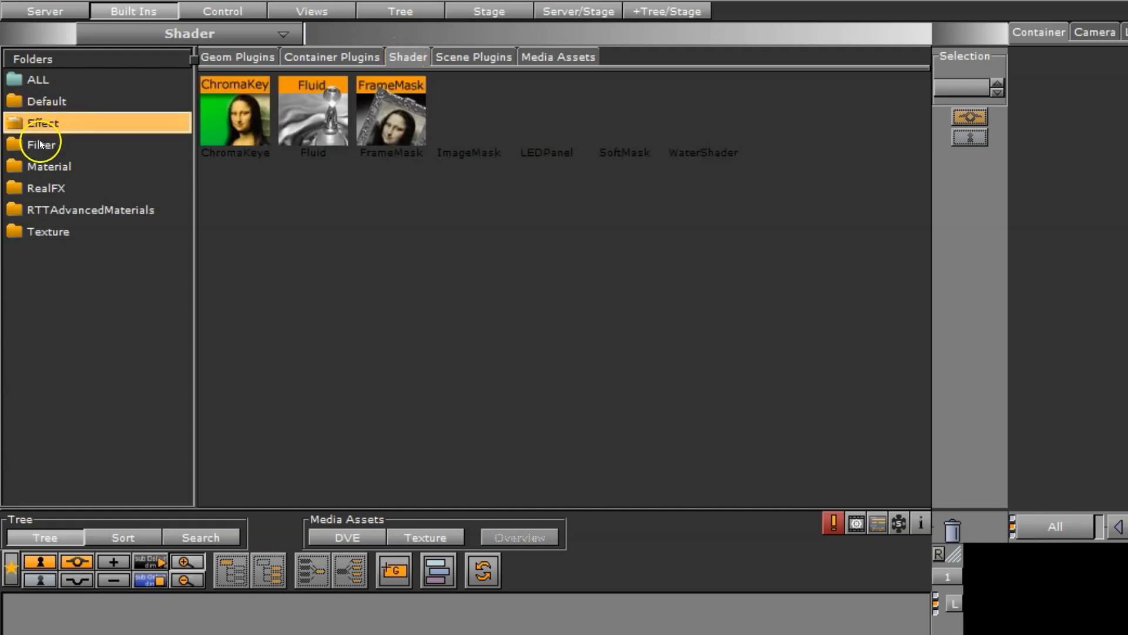
left_click(40, 143)
left_click(40, 168)
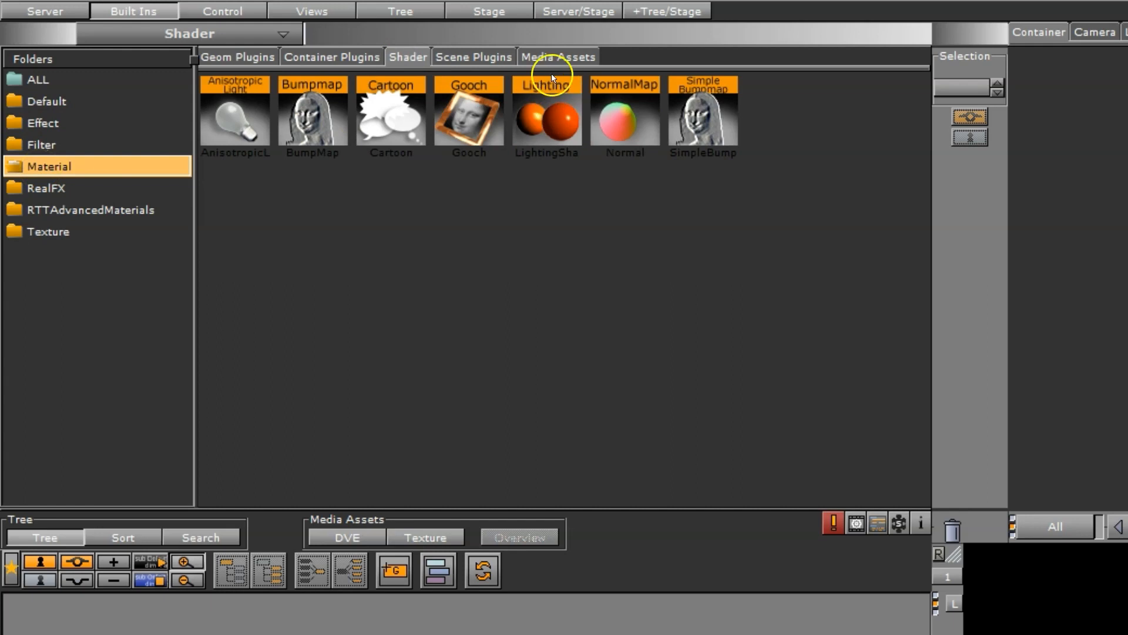
Look through the scene plugins in the Default and Data folders and the live media assets
left_click(477, 56)
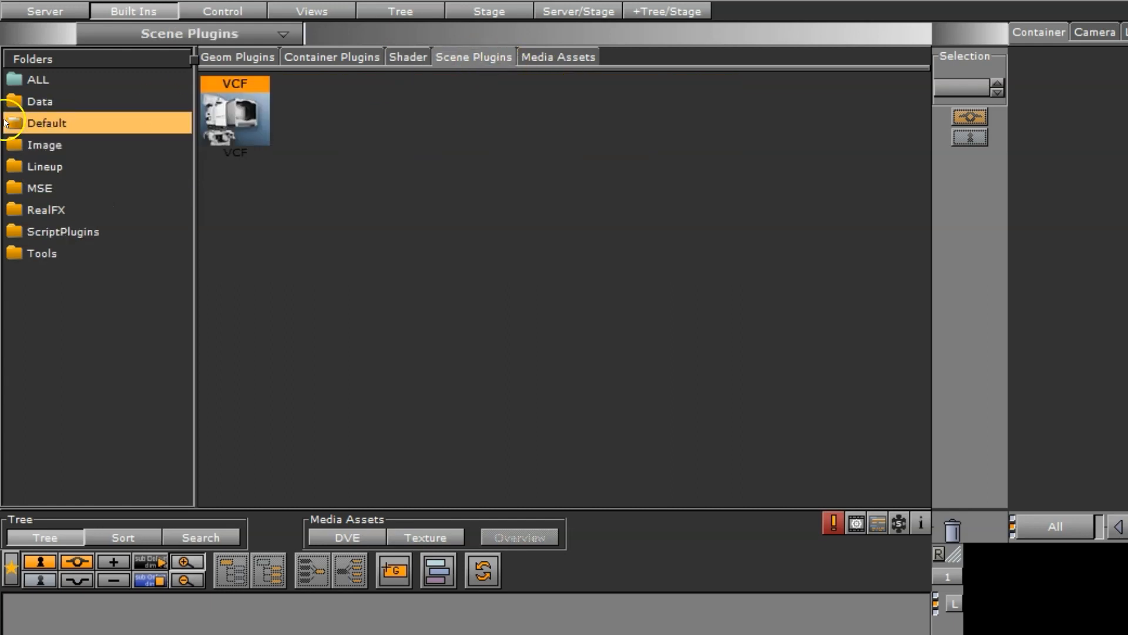
left_click(75, 101)
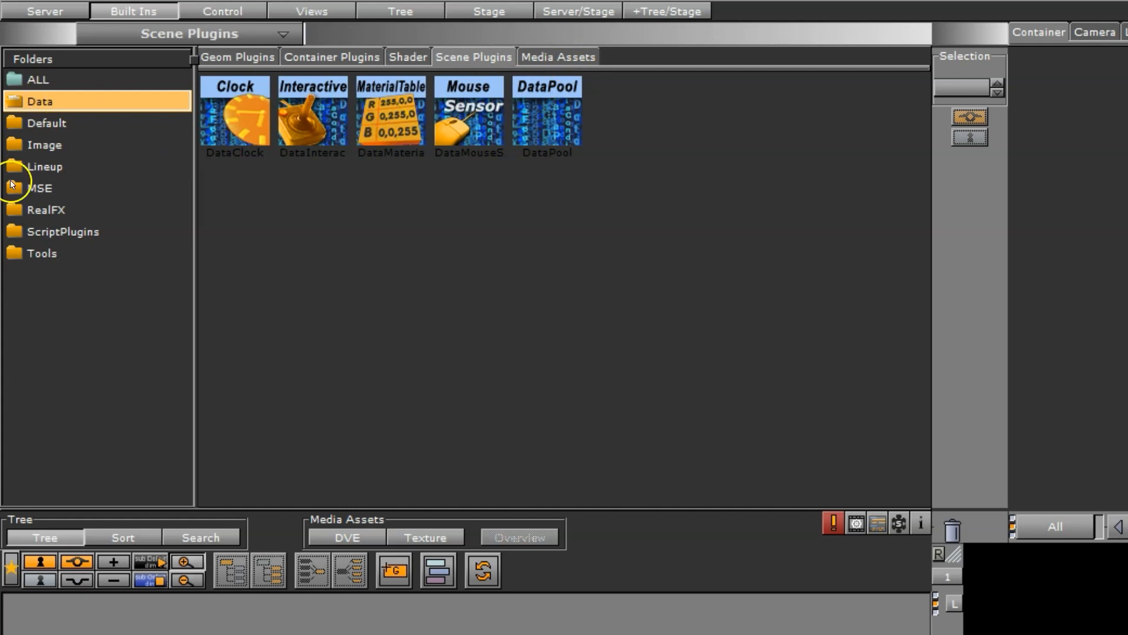
left_click(564, 58)
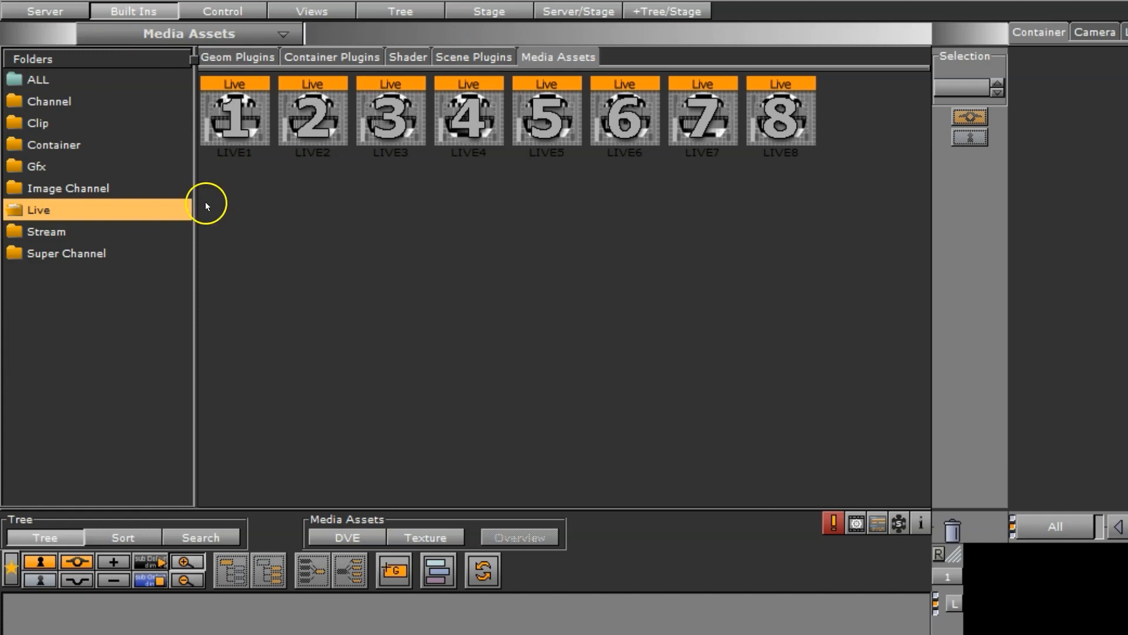
Examine the list of control channels and the Control folder's container plugins, ending on the control channels
left_click(224, 13)
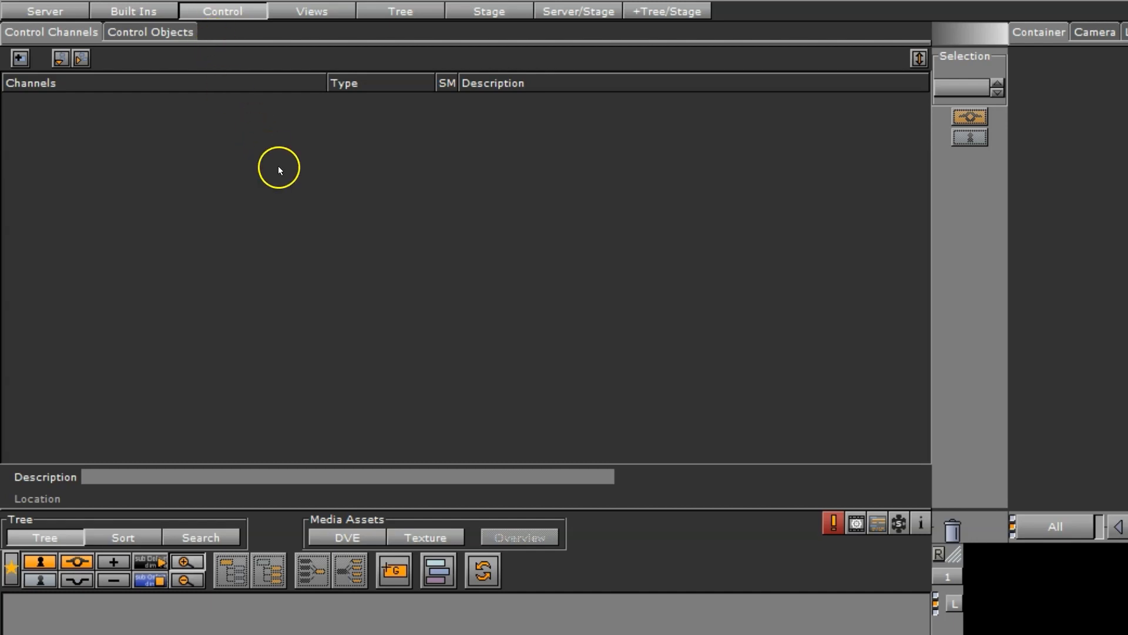
left_click(134, 11)
left_click(260, 57)
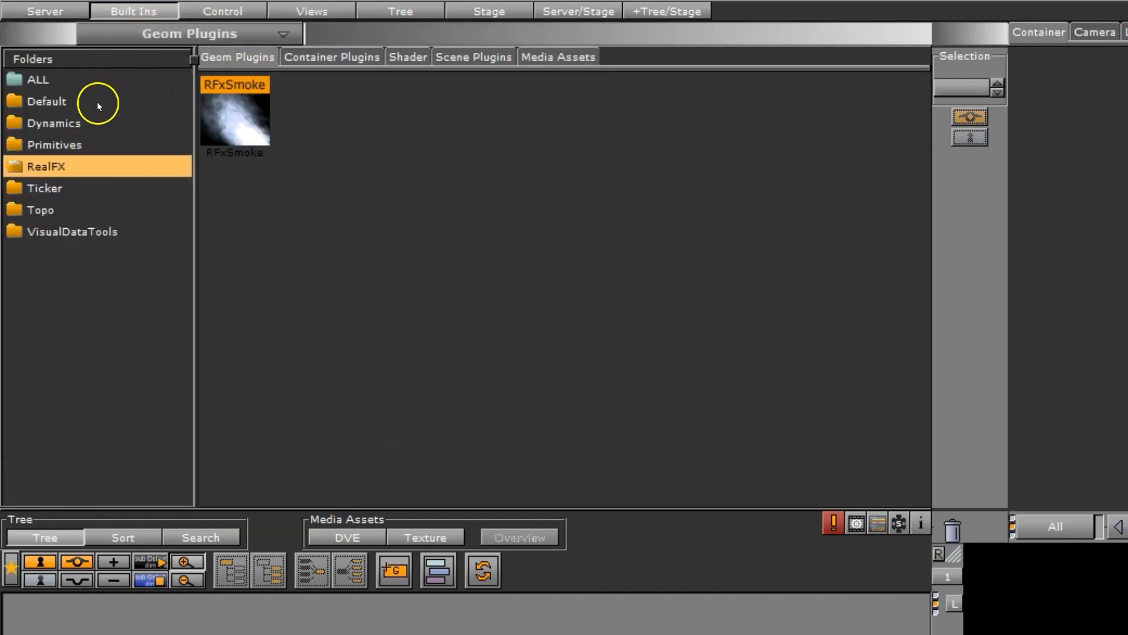
left_click(342, 56)
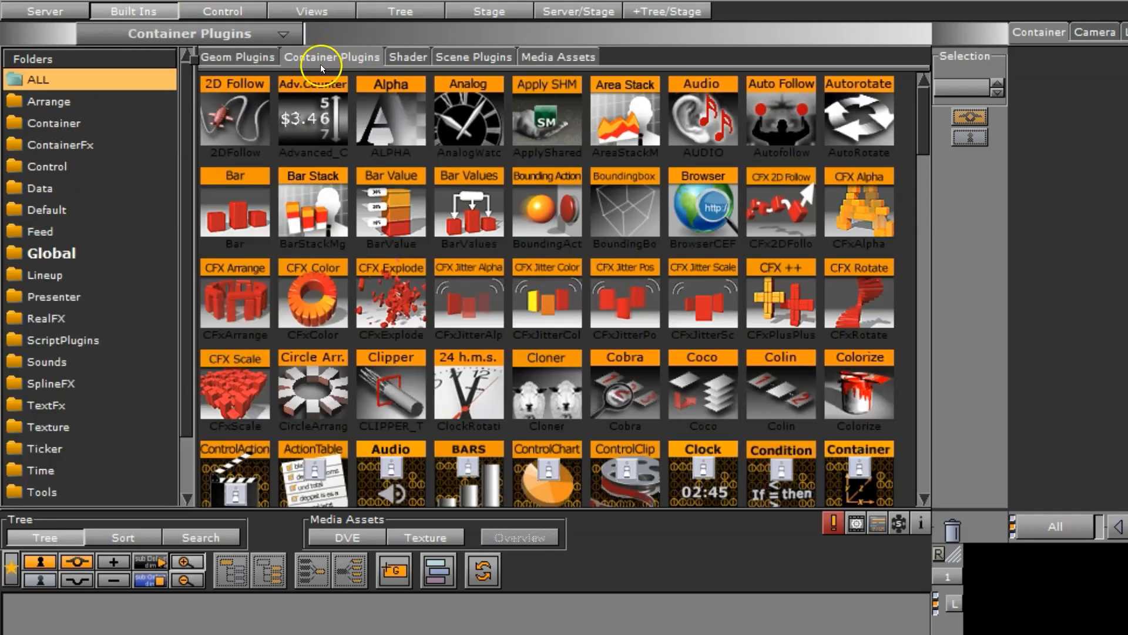
left_click(61, 166)
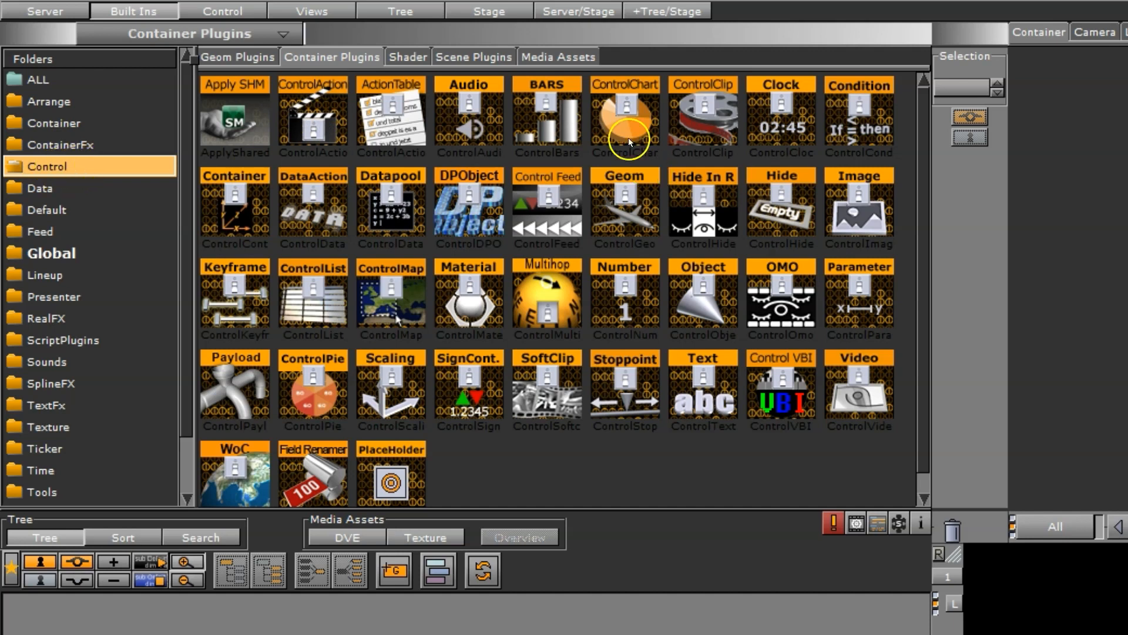
left_click(222, 10)
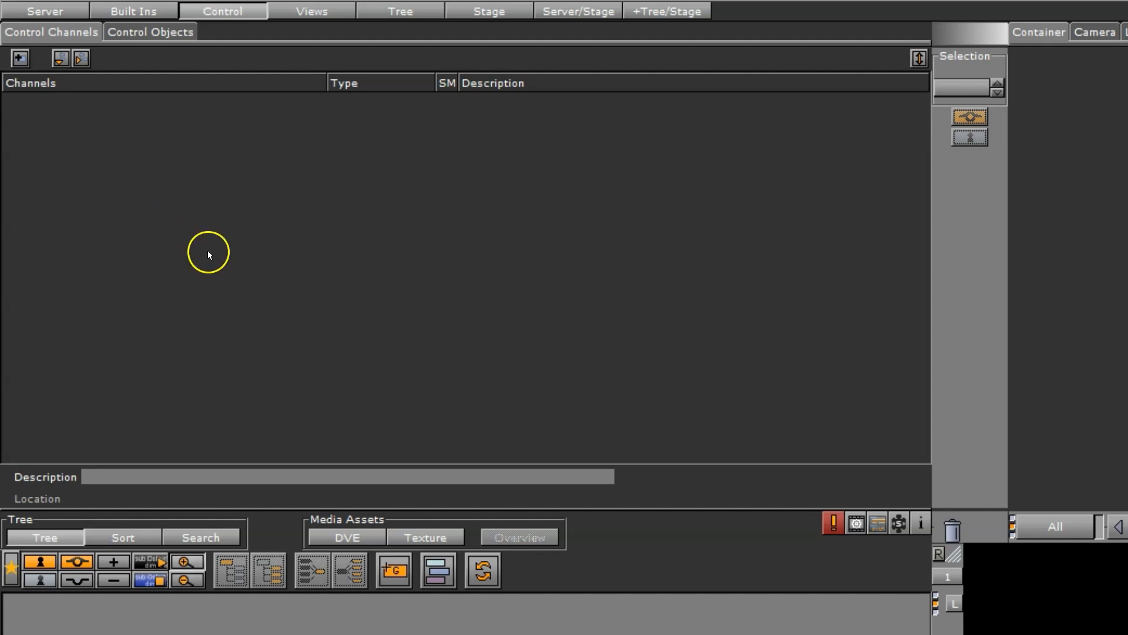
Show the orthographic scene views and switch the render view to camera 2
left_click(313, 15)
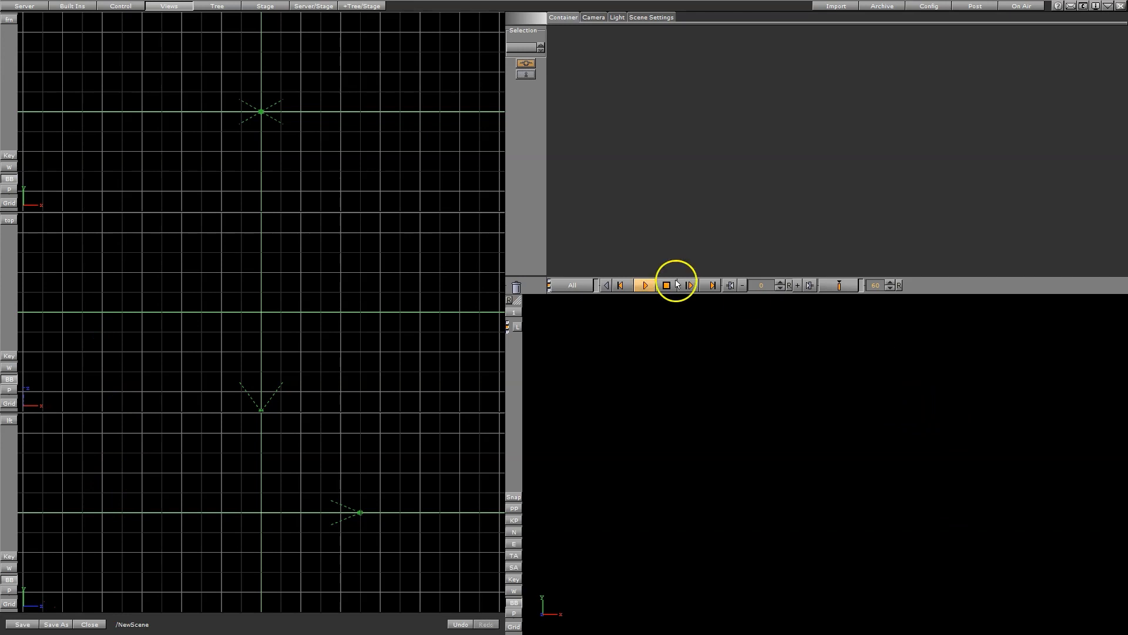
left_click(514, 312)
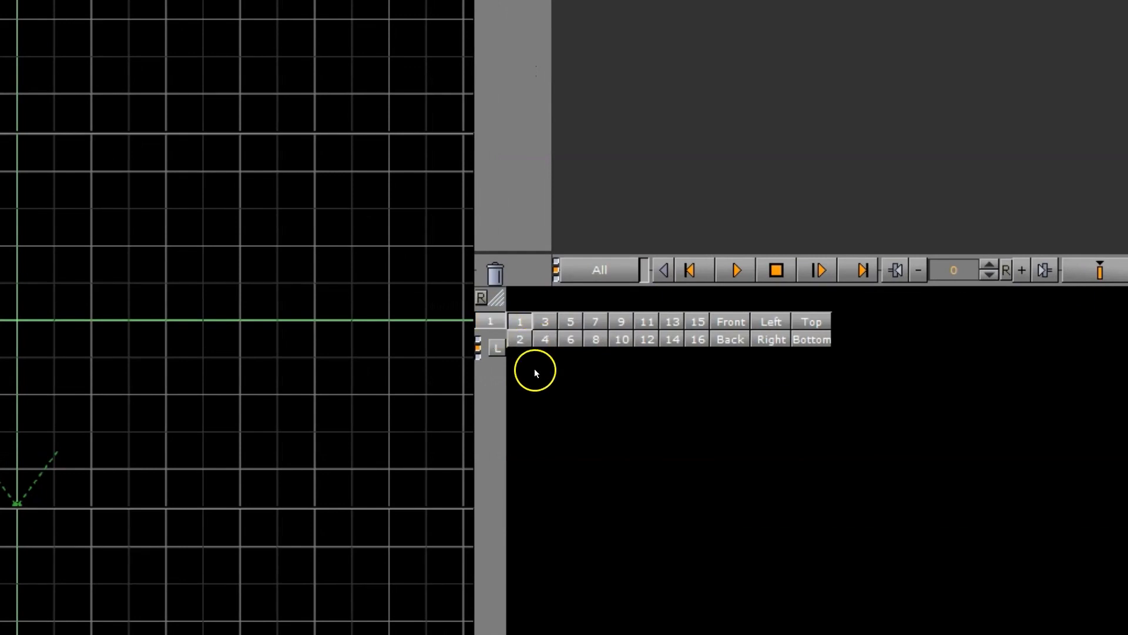
left_click(519, 341)
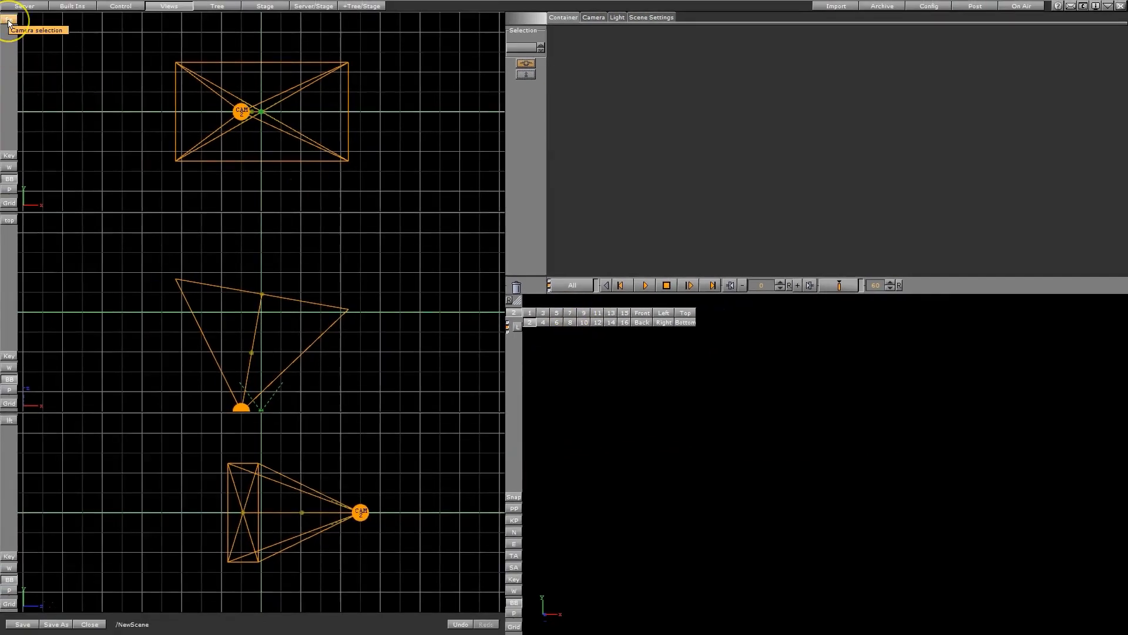
Switch the front orthographic view through the Left, Top, Bottom and Right orientations and leave it at Back
left_click(8, 21)
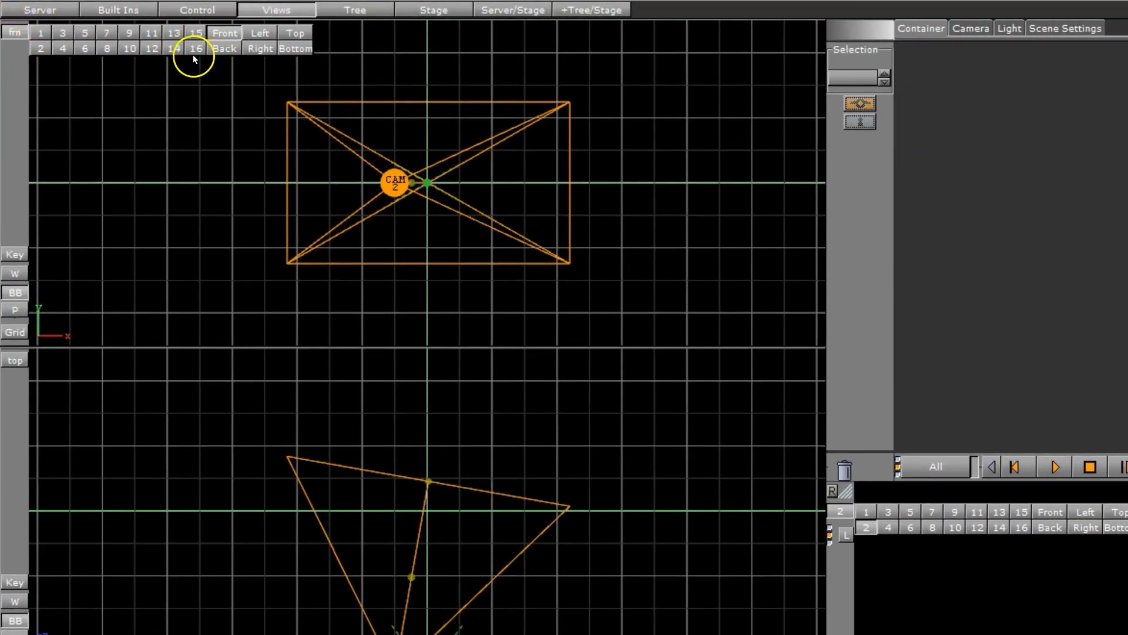
left_click(260, 33)
left_click(295, 35)
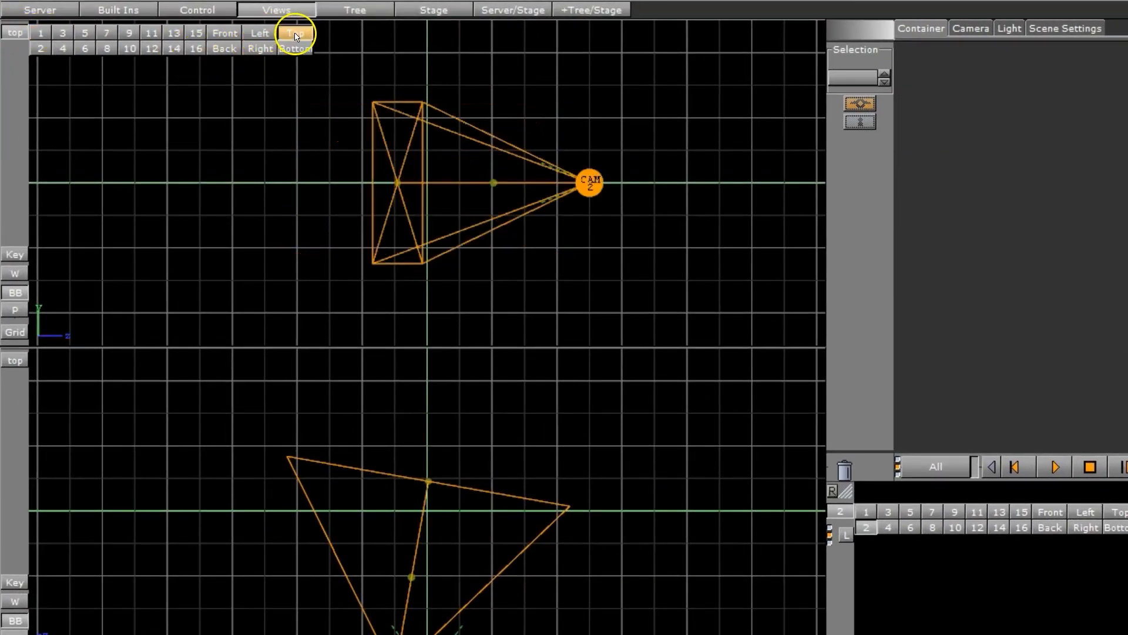
left_click(294, 54)
left_click(261, 52)
left_click(218, 52)
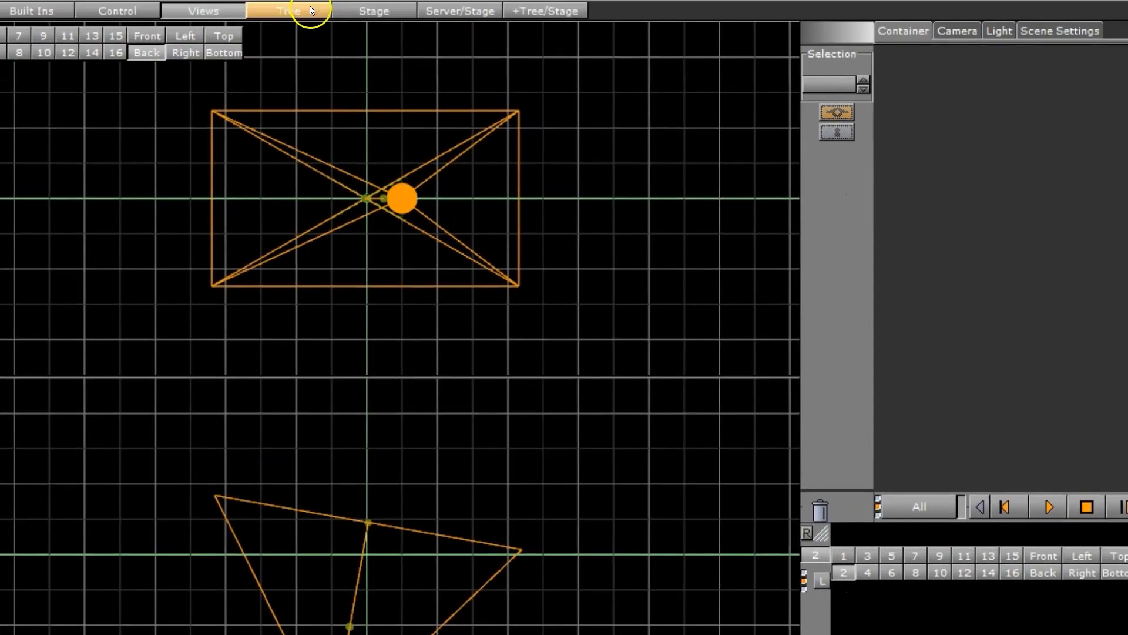
Add four group containers to the scene tree, using the full-height tree layout
left_click(312, 11)
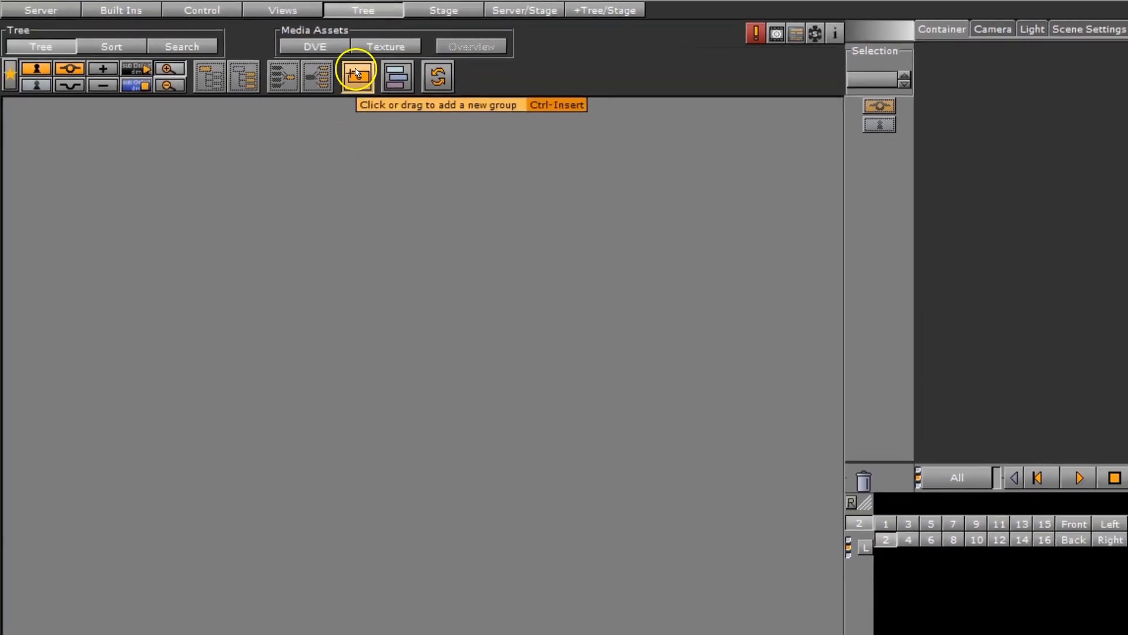
left_click(356, 74)
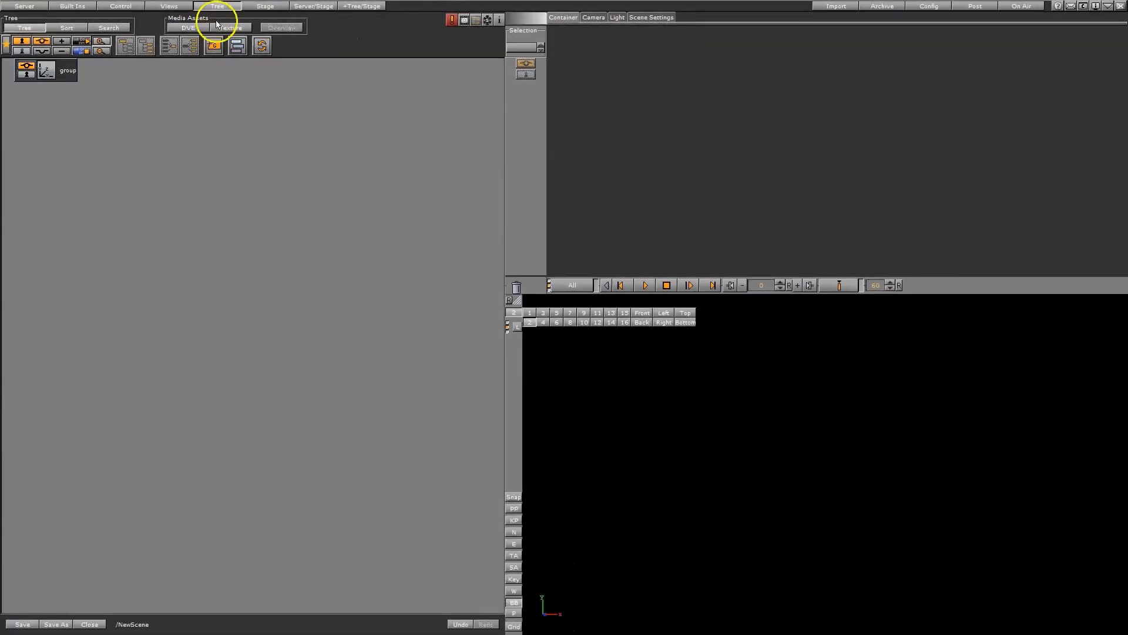
left_click(33, 7)
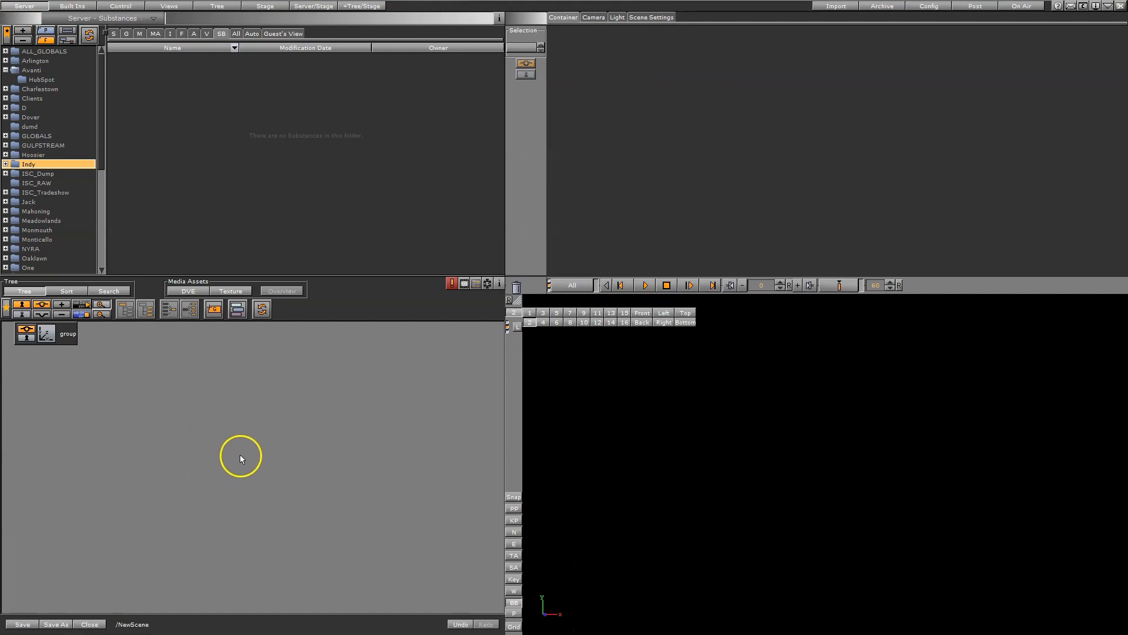
left_click(218, 7)
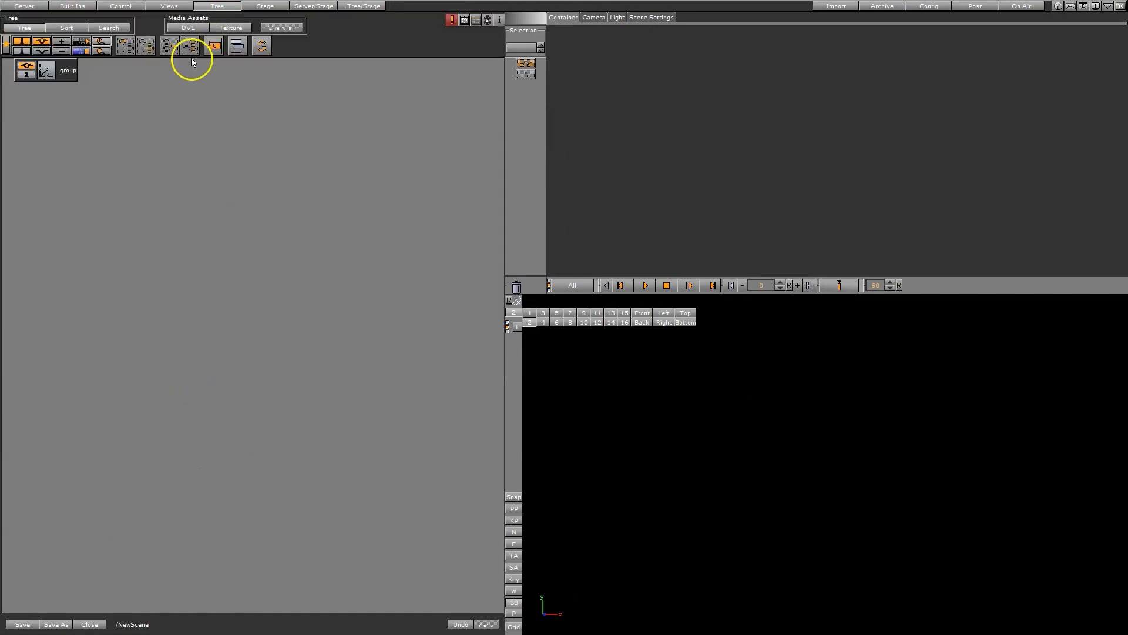
left_click_drag(68, 80, 46, 161, "ctrl")
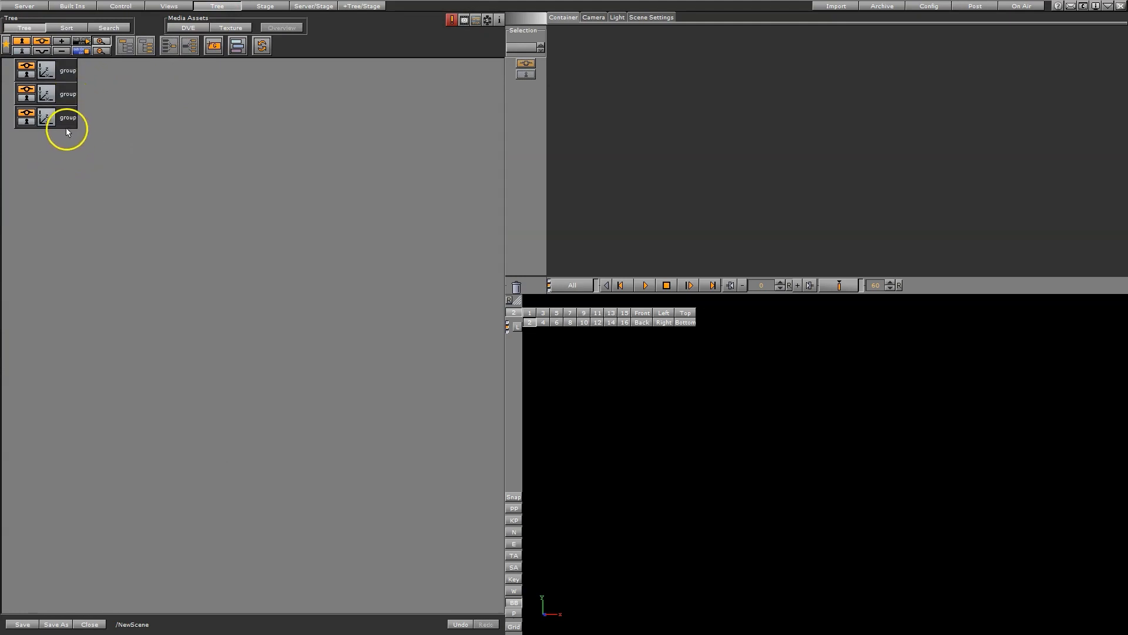
mouse_move(69, 123)
left_mouse_down("ctrl")
mouse_move(58, 153)
mouse_move(68, 136)
left_mouse_up("ctrl")
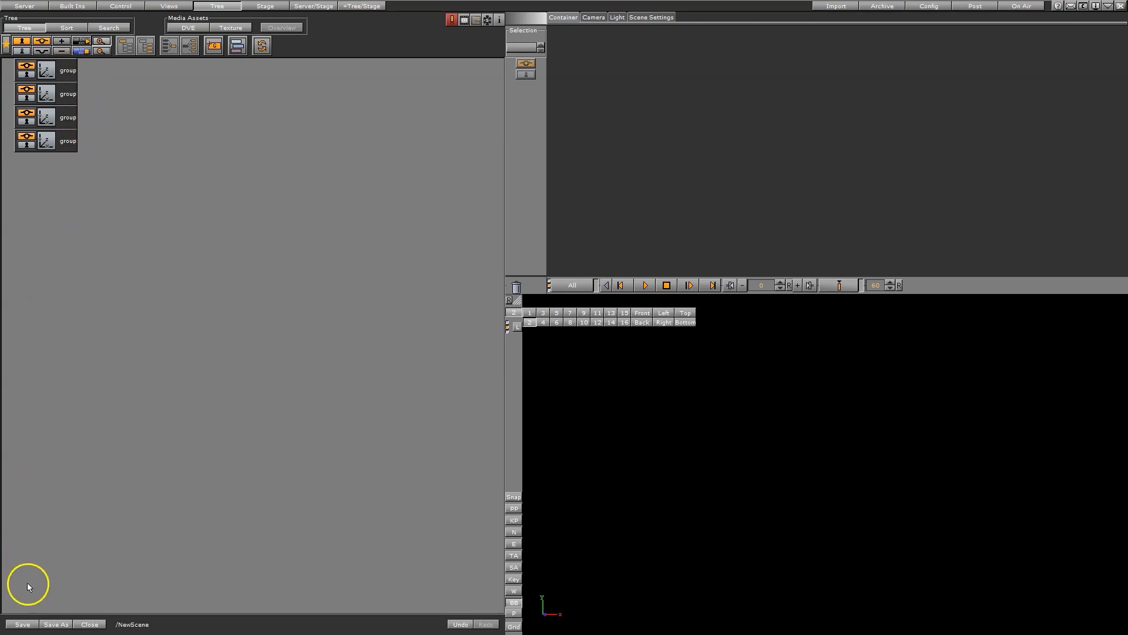
Select the four group containers in the scene tree and delete them all
left_click(66, 142)
left_click(67, 71)
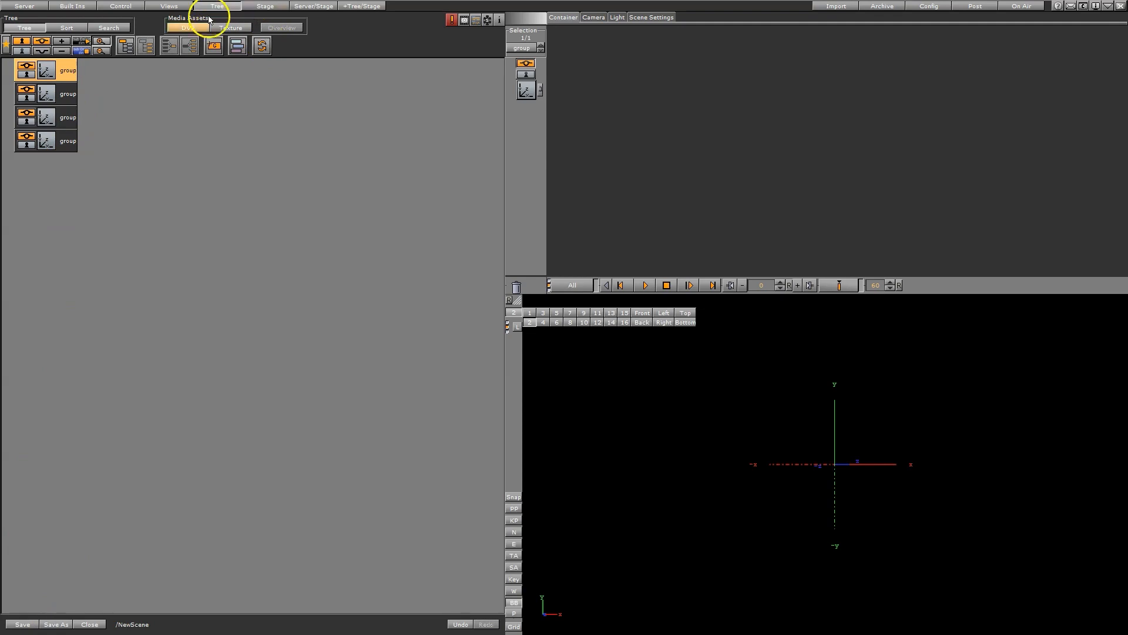
left_click(68, 144, "ctrl")
left_click(71, 118, "ctrl")
left_click(74, 94, "ctrl")
left_click_drag(76, 94, 516, 287)
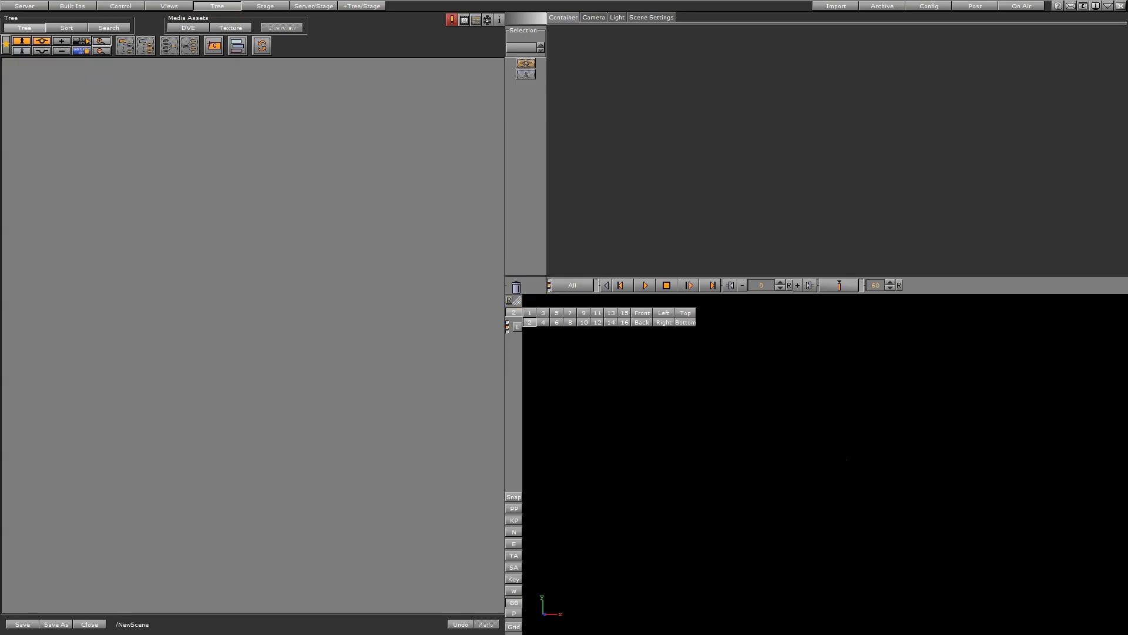
Show the empty Stage timeline, and add a Sphere from the Default geometry plugins to the scene tree
left_click(261, 7)
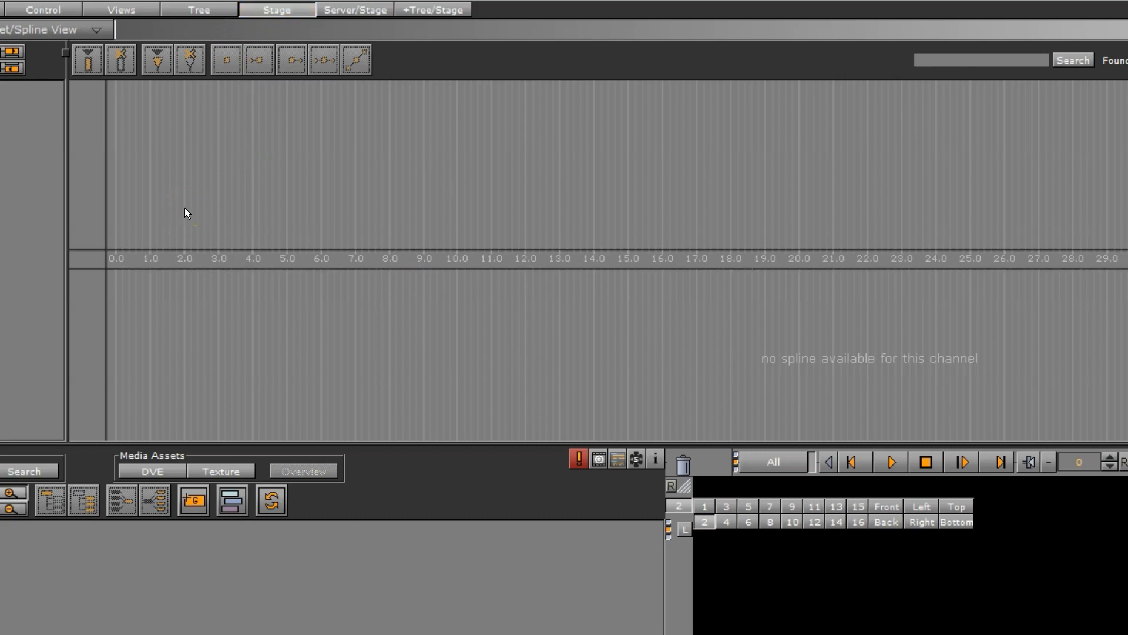
left_click(113, 259)
left_click(1, 10)
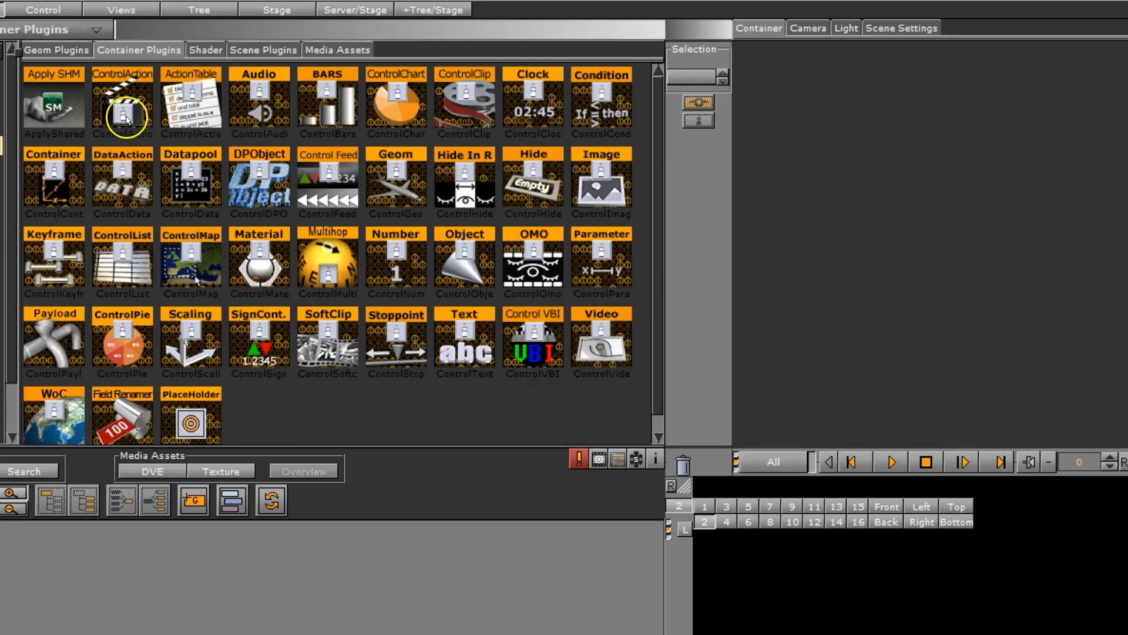
left_click(54, 52)
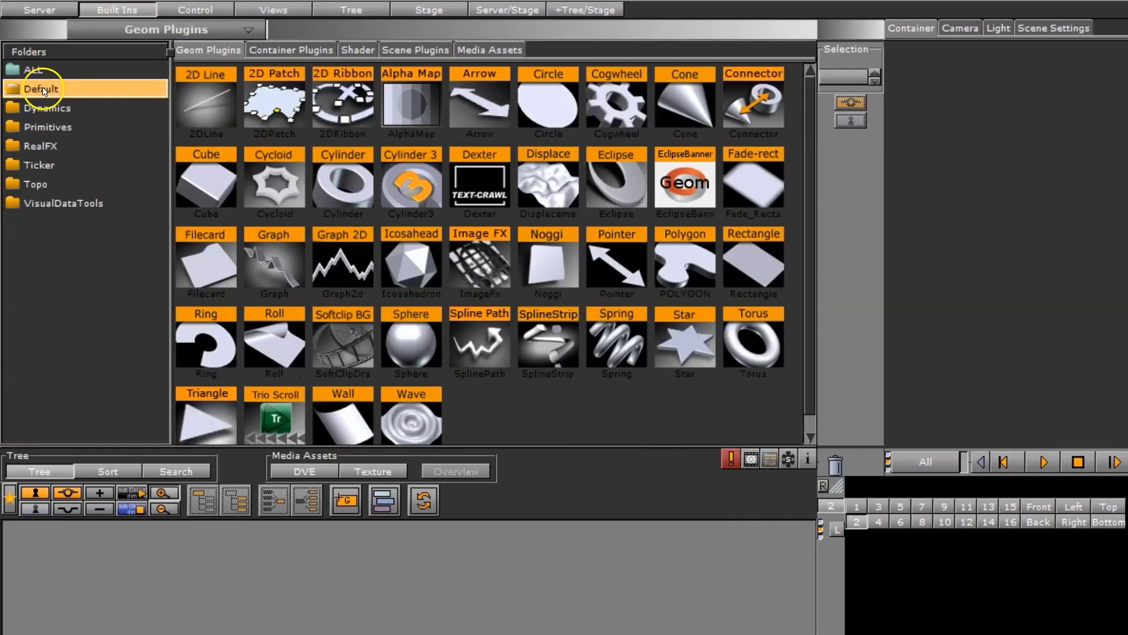
left_click_drag(407, 342, 235, 582)
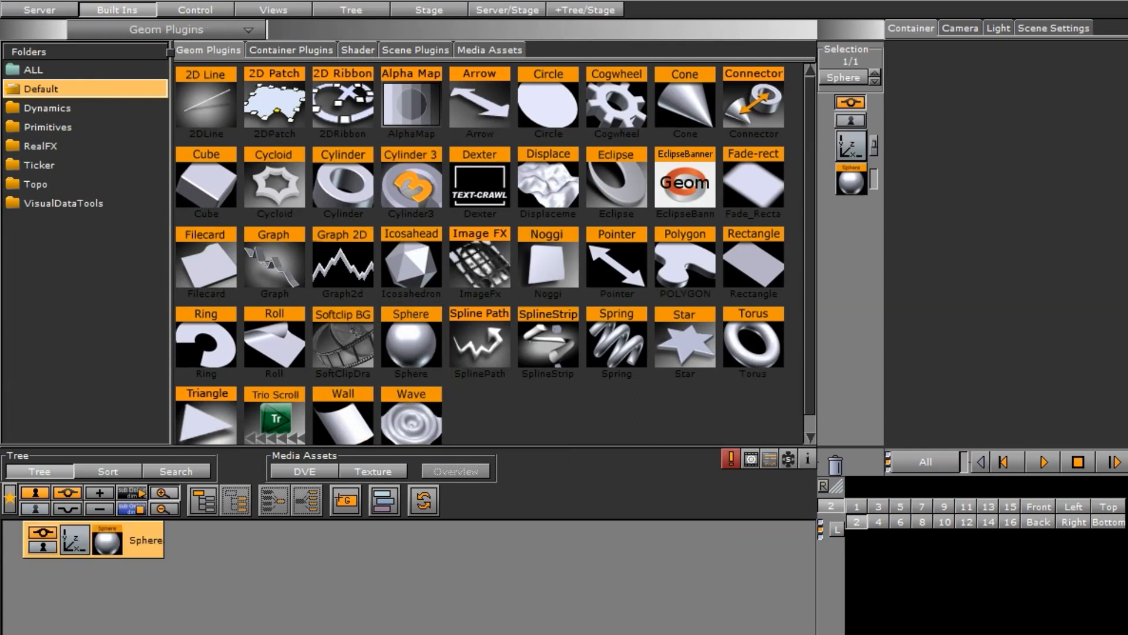
Animate the sphere's position by moving it along X to about 213 and setting a keyframe
left_click(420, 11)
left_click(78, 546)
left_click(852, 145)
left_click_drag(918, 110, 1066, 115)
left_click(1057, 353)
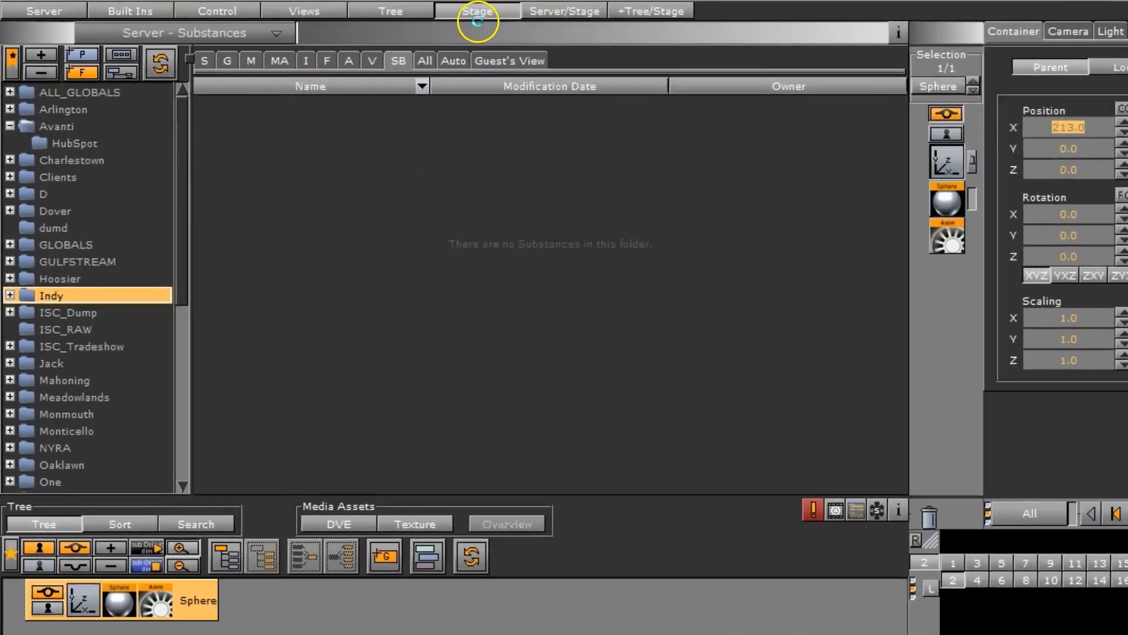
In the Stage, extend the sphere's position animation to end at 4.7 seconds and select its first keyframe
left_click(337, 7)
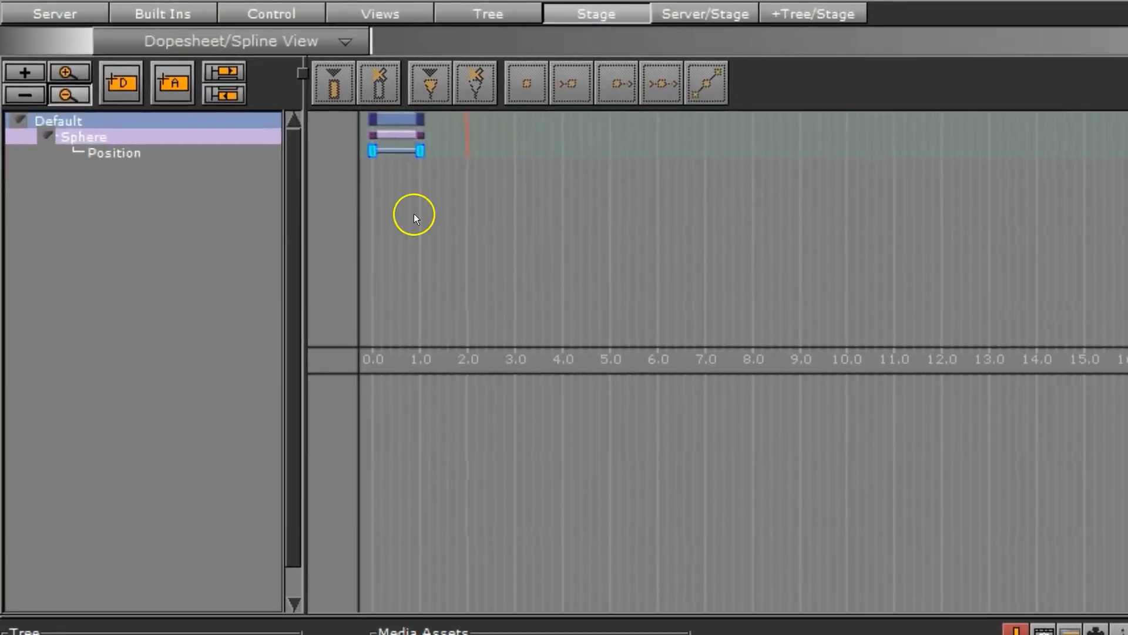
left_click_drag(416, 151, 595, 151)
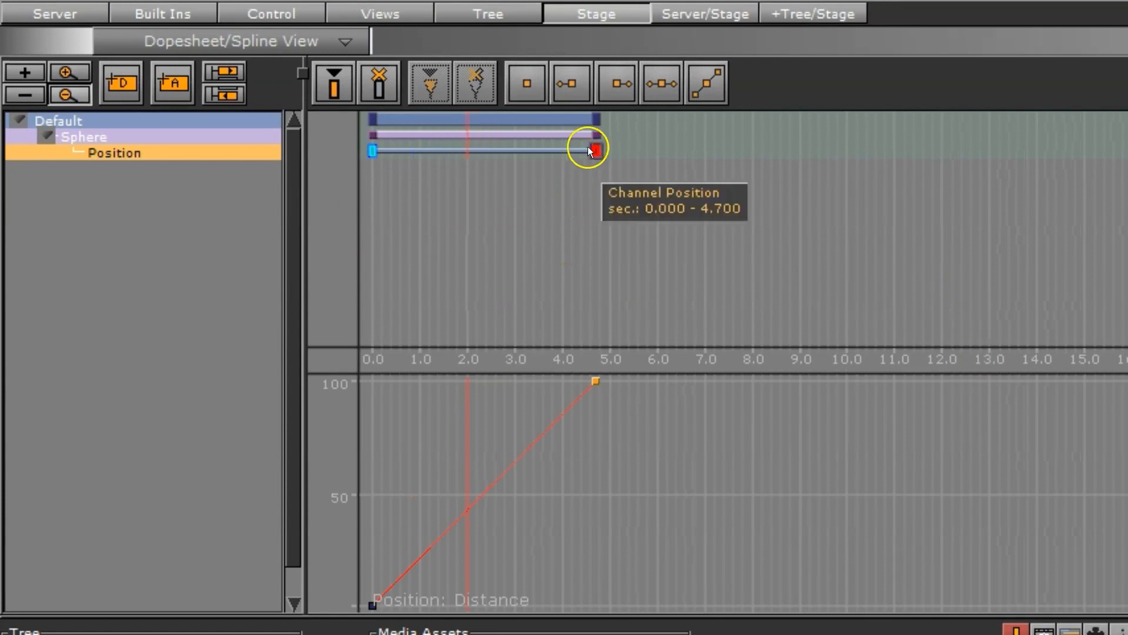
left_click(372, 151)
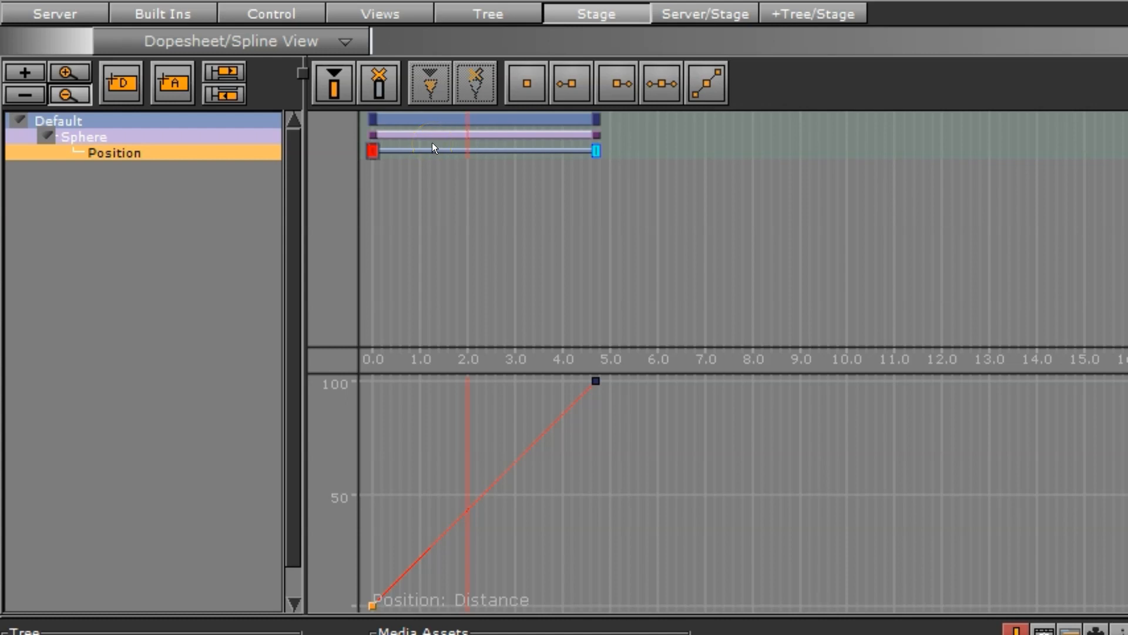
Show the combined Server/Stage and +Tree/Stage workspace layouts
left_click(686, 16)
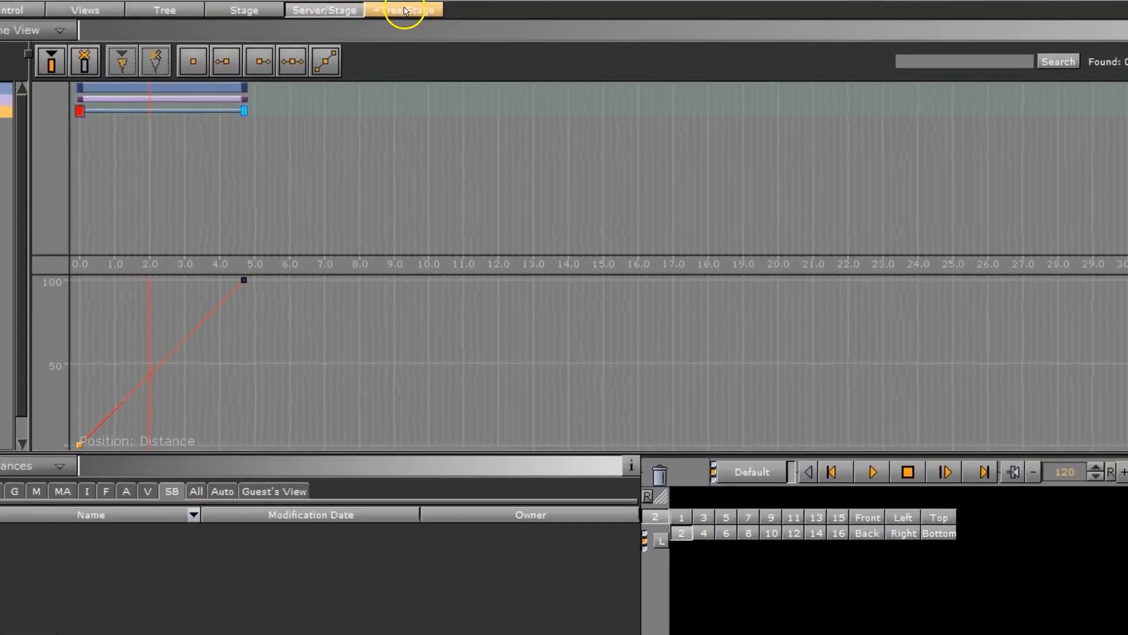
left_click(405, 10)
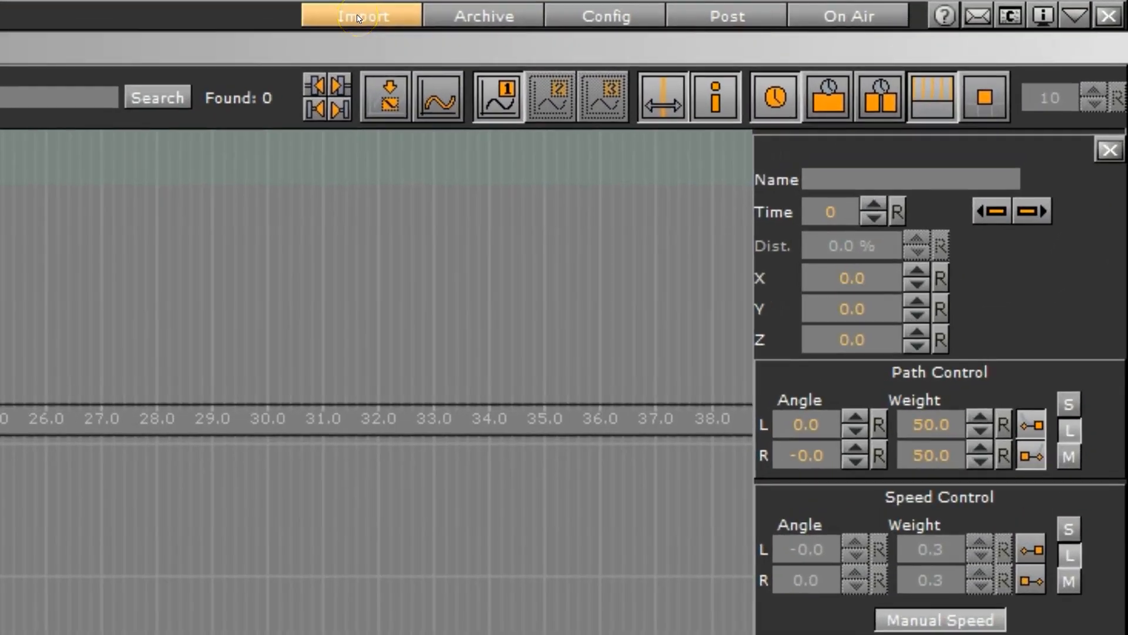
Open the import workspace and examine the file types that can be imported, from Fonts to Archives
left_click(358, 18)
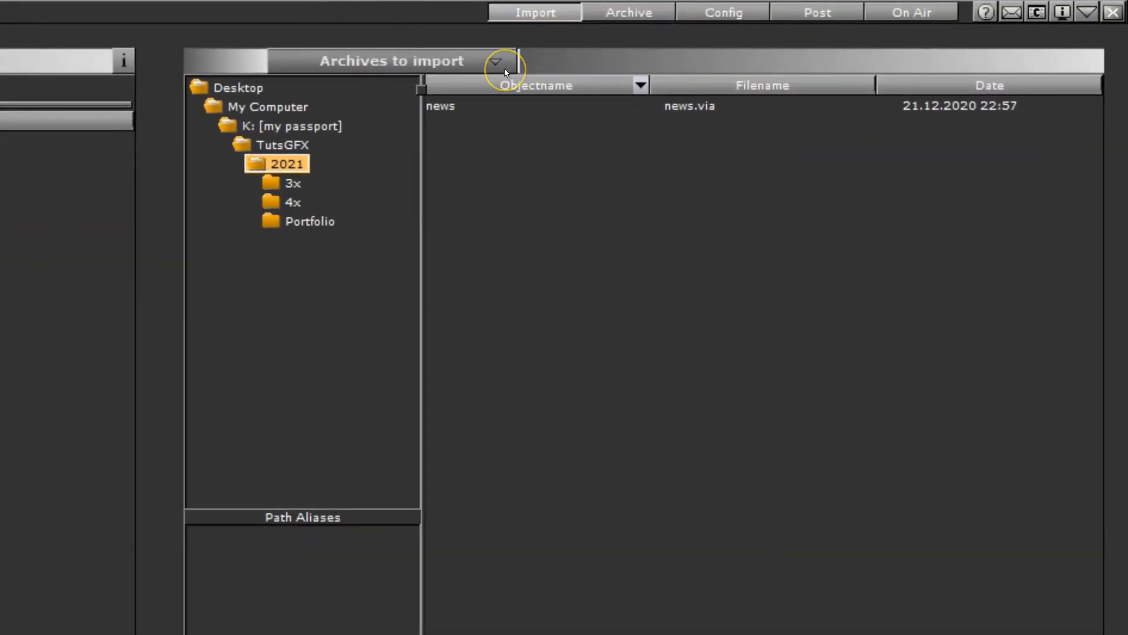
left_click(322, 63)
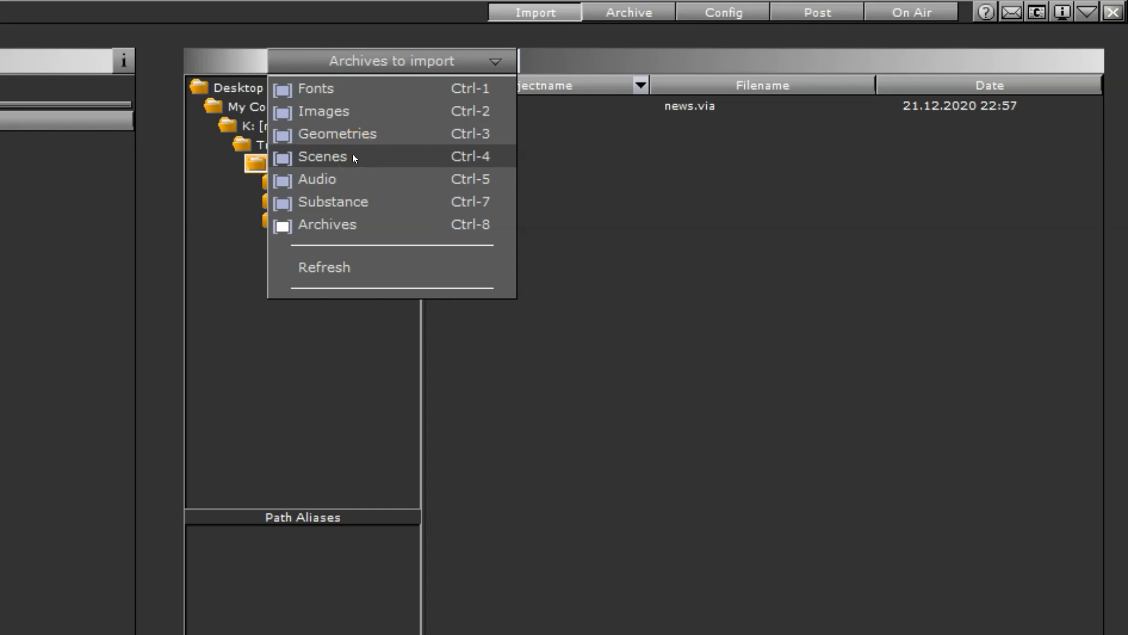
left_click(332, 180)
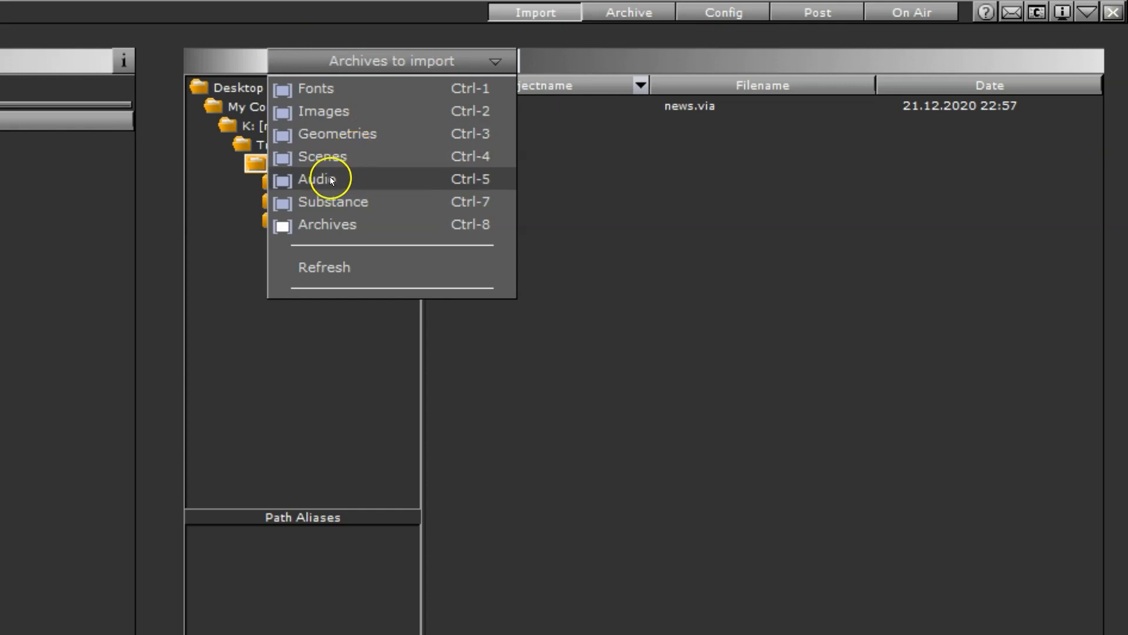
left_click(348, 230)
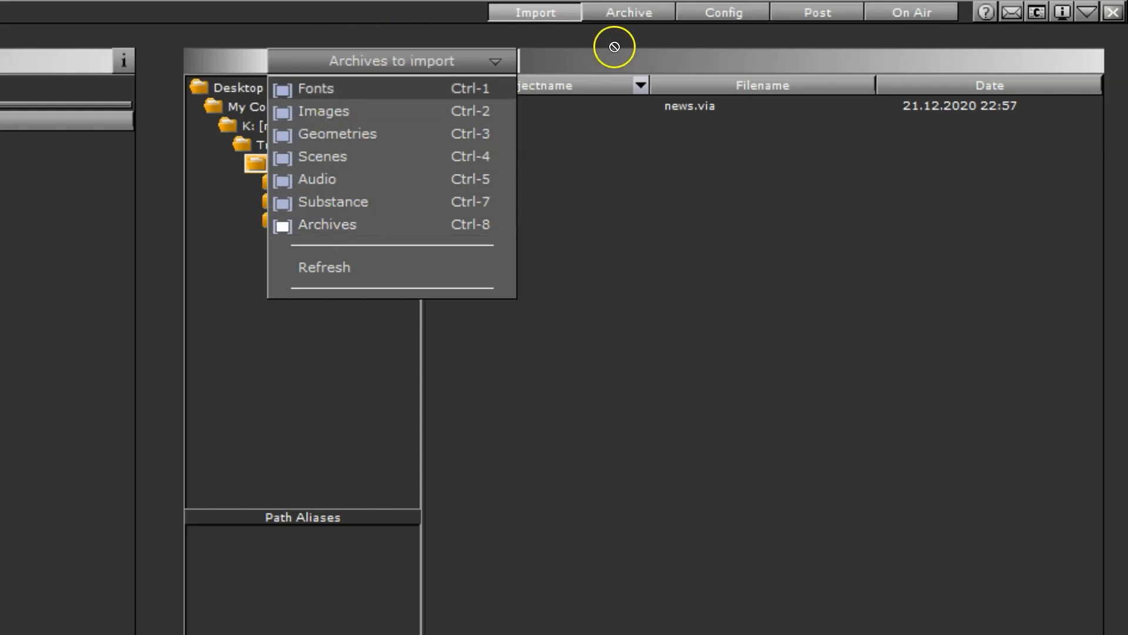
In the archive workspace, add the GR scene from the ALL_GLOBALS folder to the file entry points
left_click(628, 11)
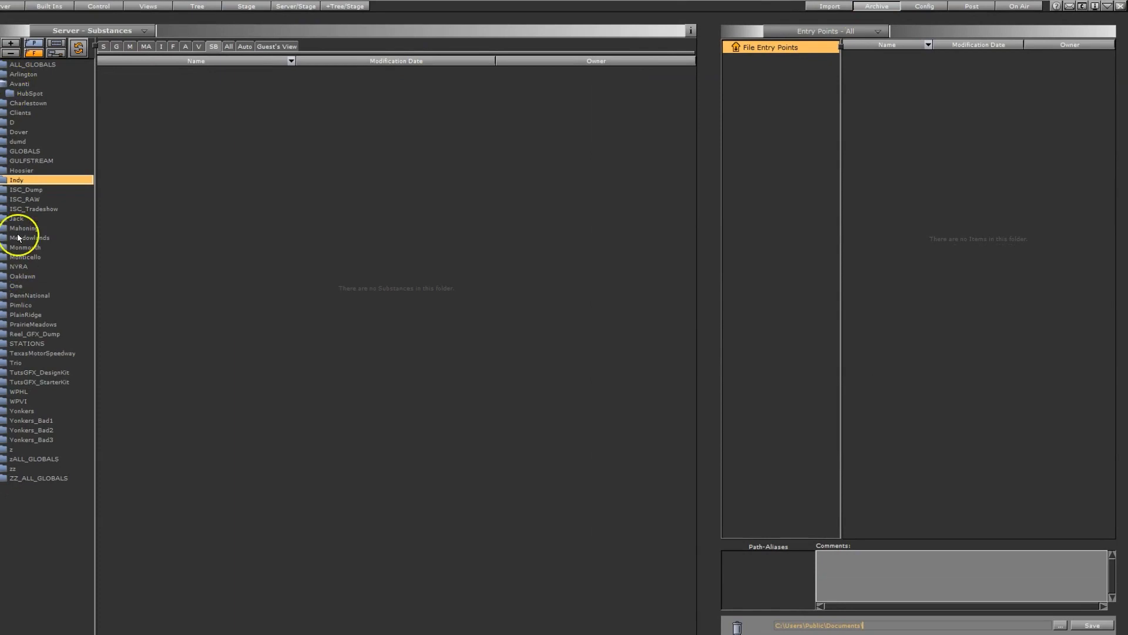
left_click(26, 65)
left_click(103, 46)
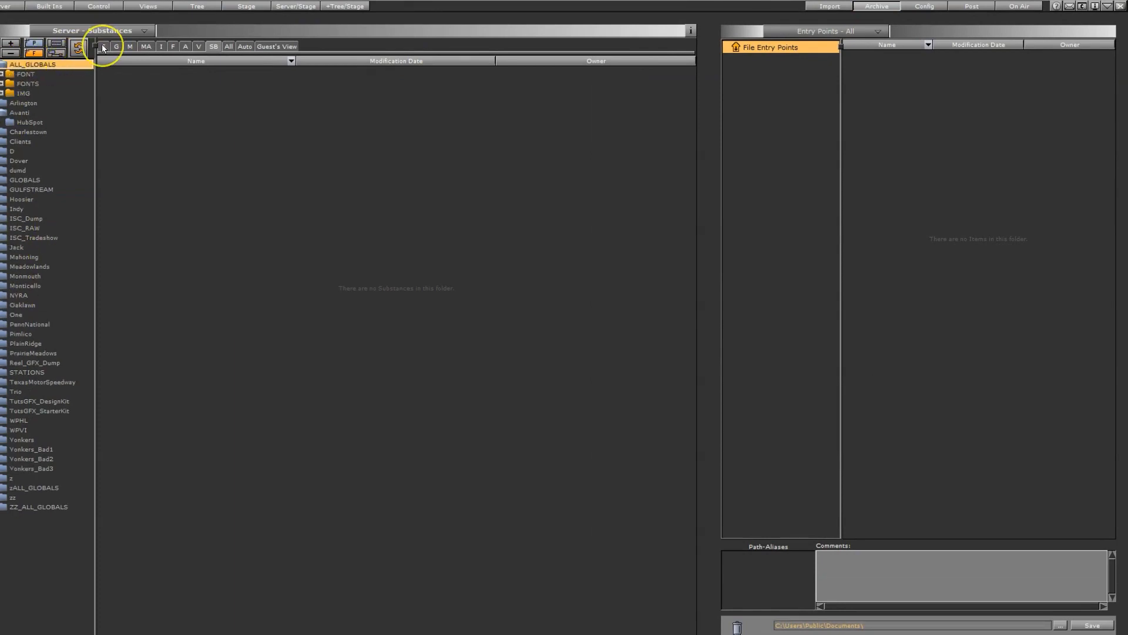
left_click_drag(144, 106, 971, 172)
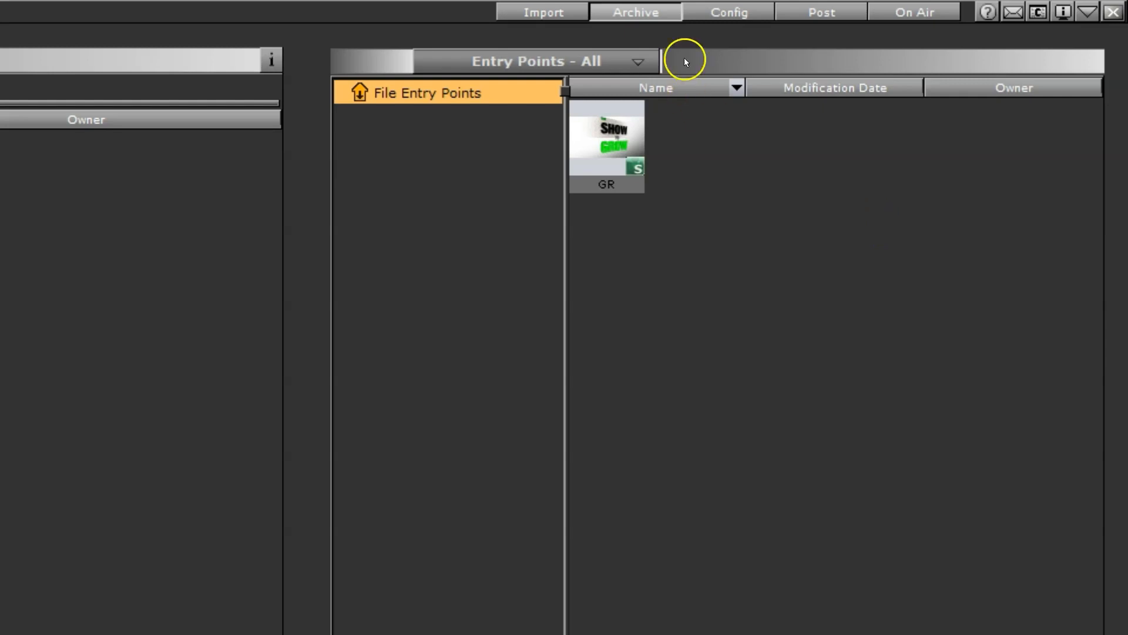
Examine the Viz configuration sections Render Options, Font/Text Options, Clock Formats and Scene Default Values
left_click(730, 13)
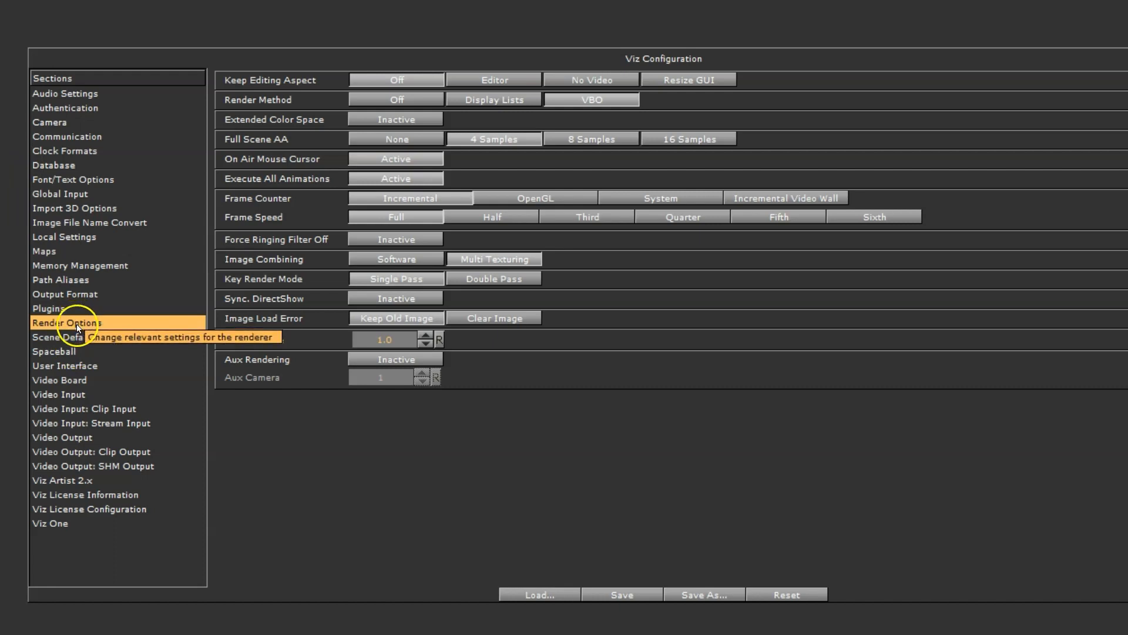
left_click(399, 202)
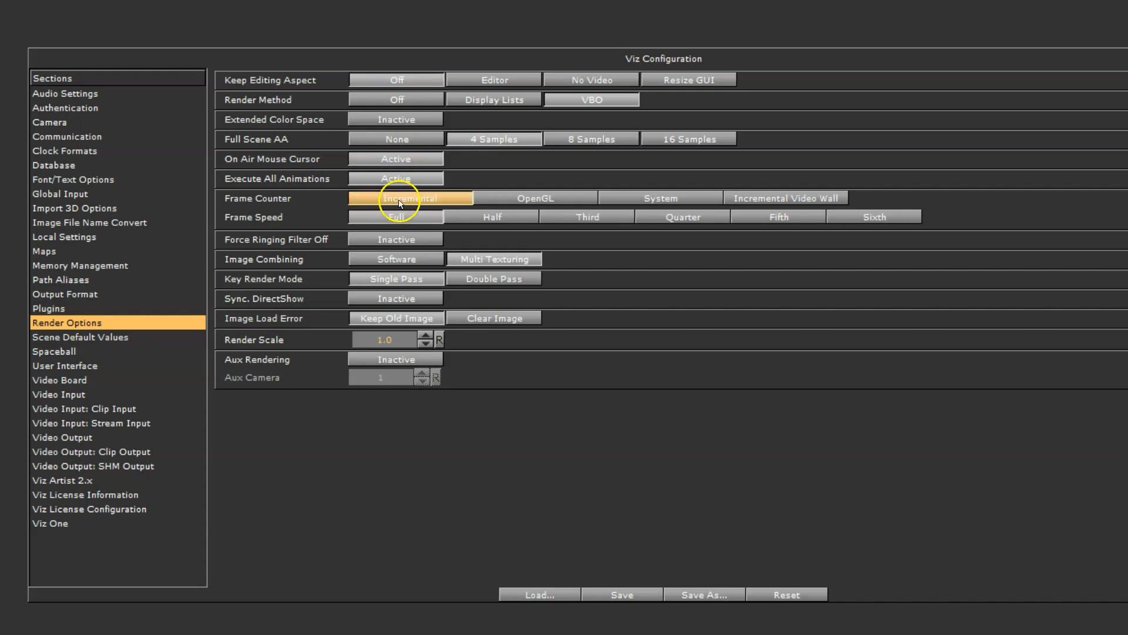
left_click(64, 181)
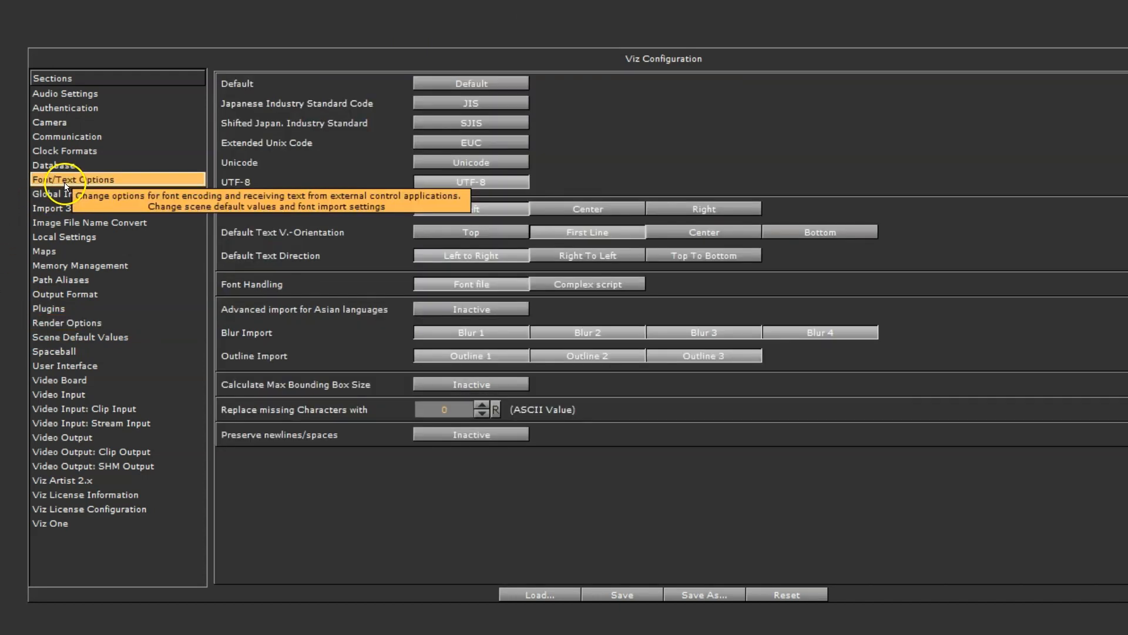
left_click(87, 151)
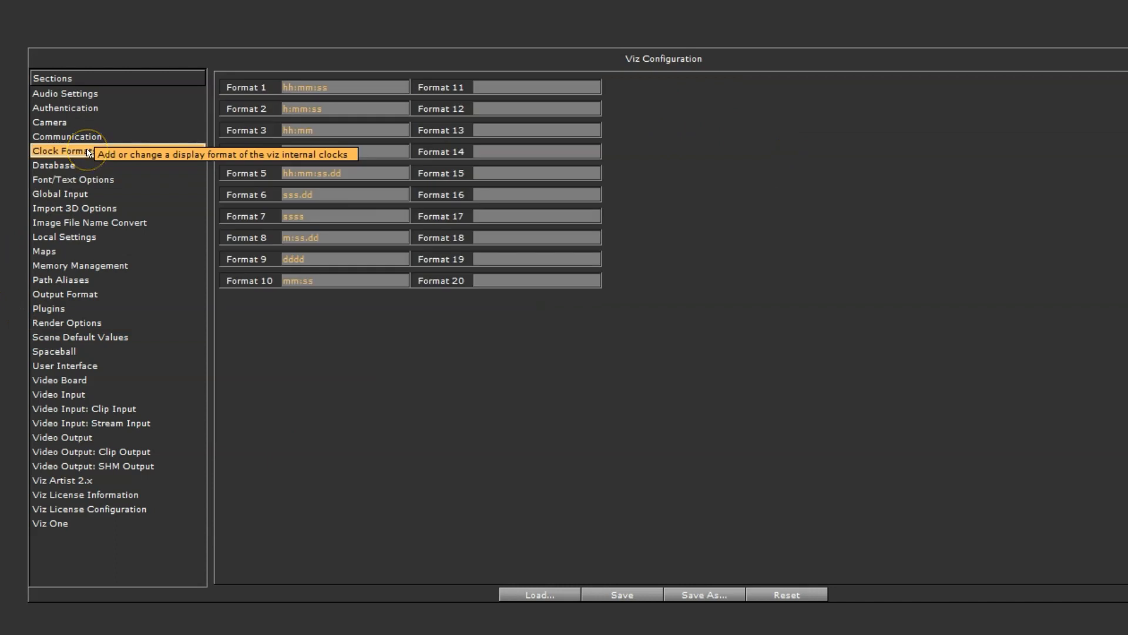
left_click(79, 336)
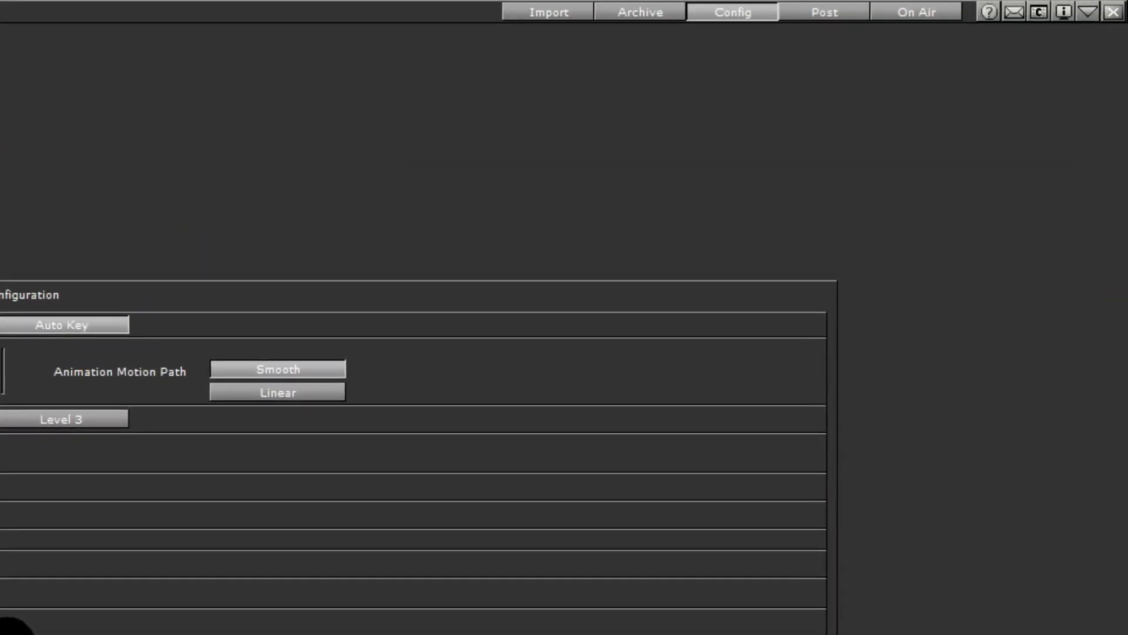
Show the post-rendering settings and the full-screen on-air output of the scene, and return to the editor
left_click(822, 10)
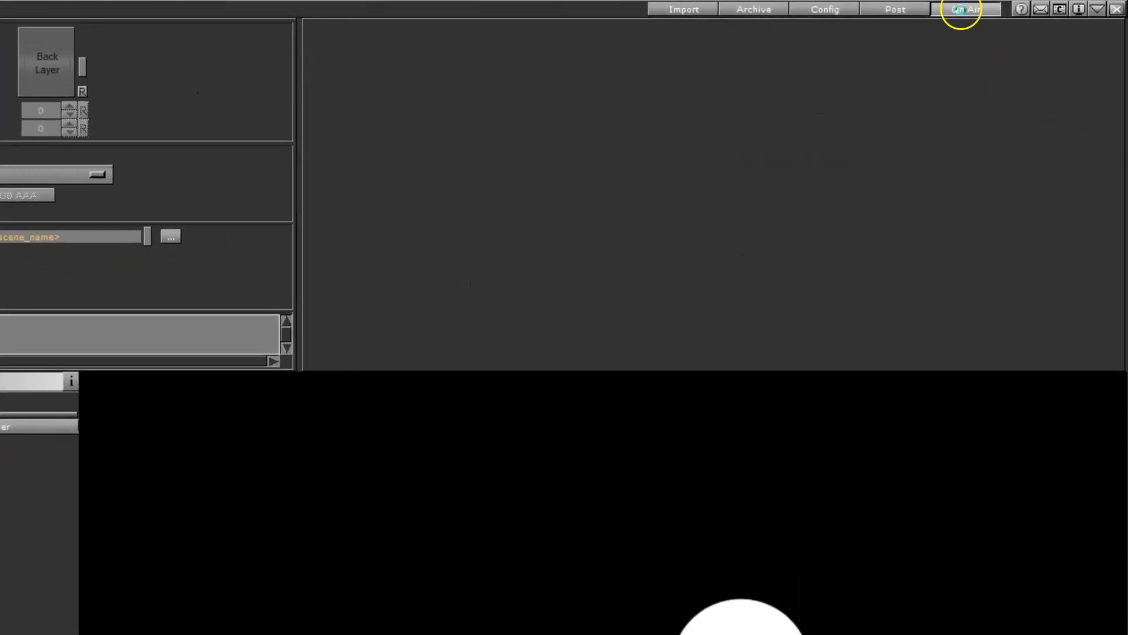
left_click(961, 9)
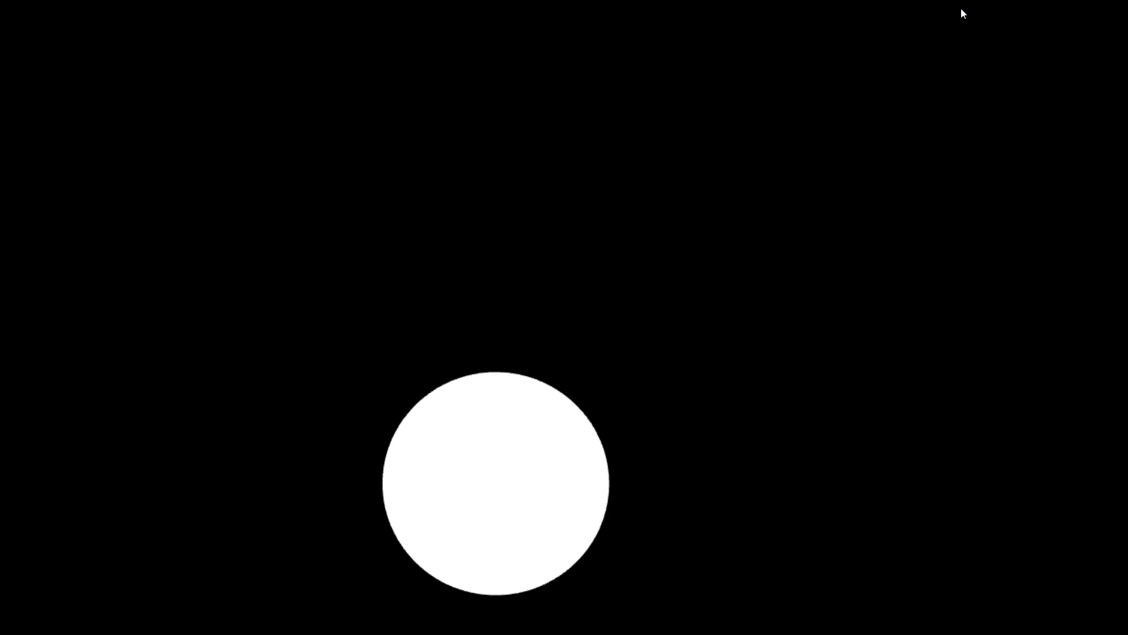
left_click(965, 10)
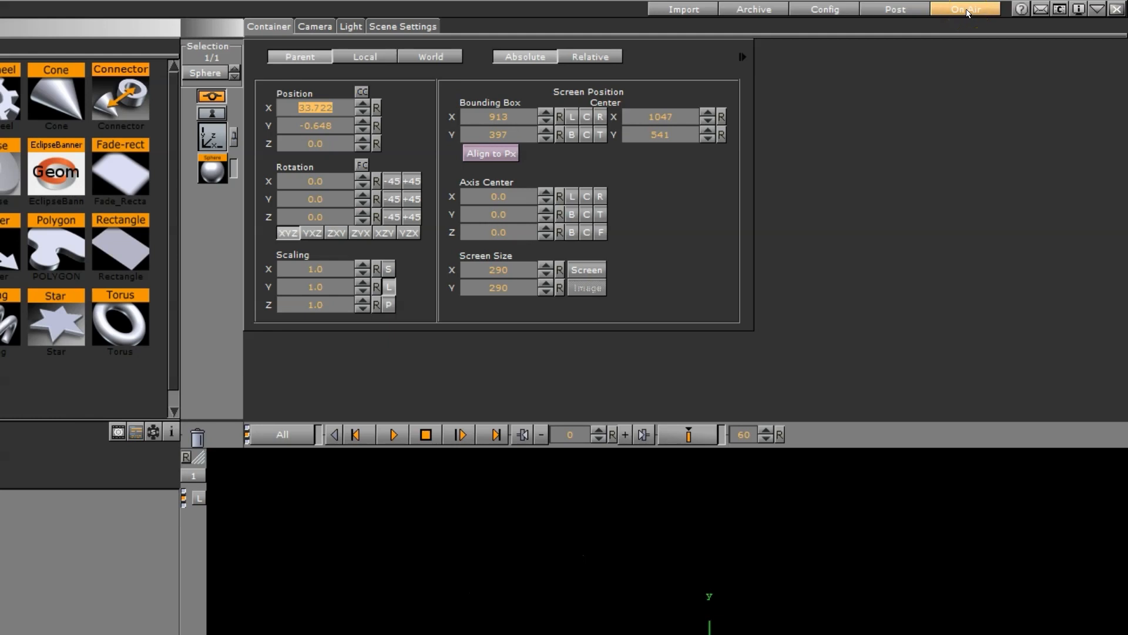
left_click(972, 8)
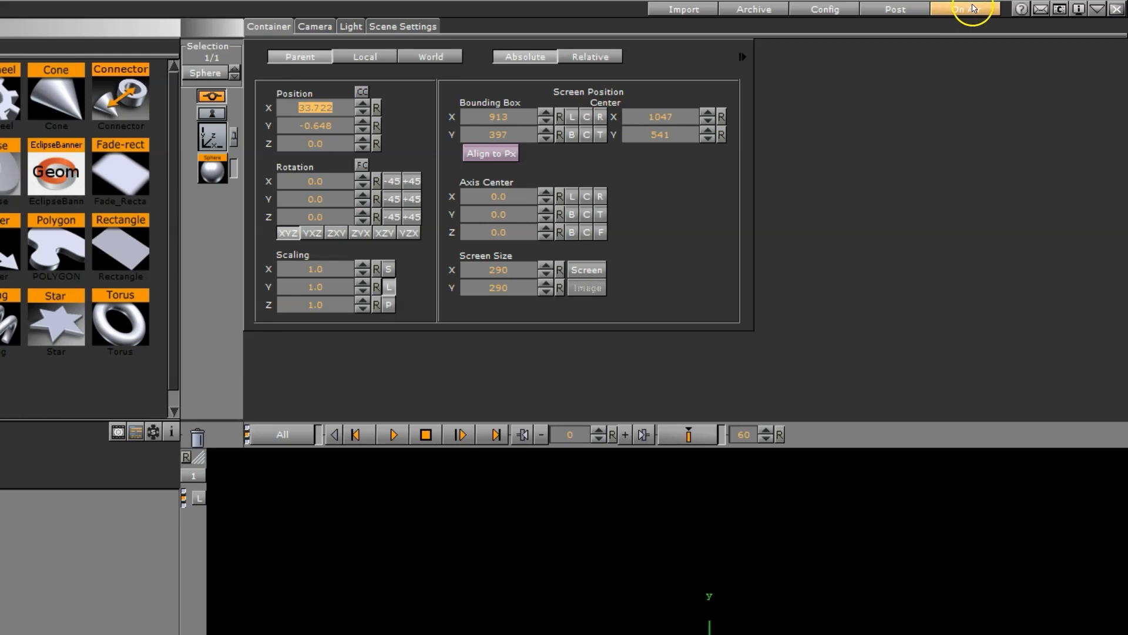
Open the Viz Artist User Guide in the web browser and look through its list of topics
left_click(1022, 13)
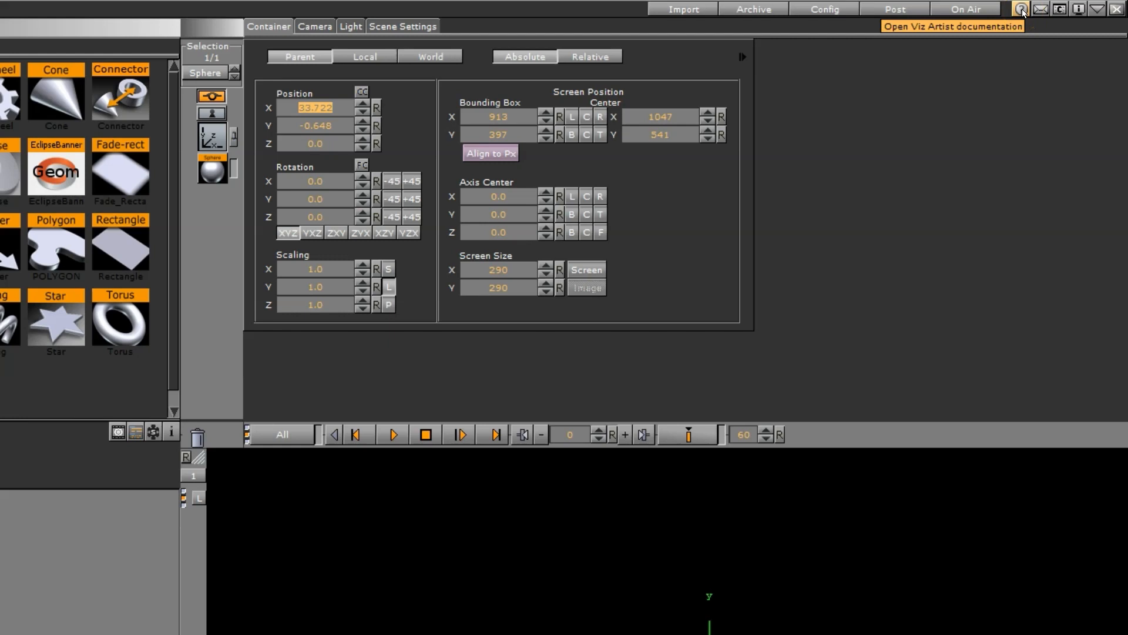
left_click(1023, 11)
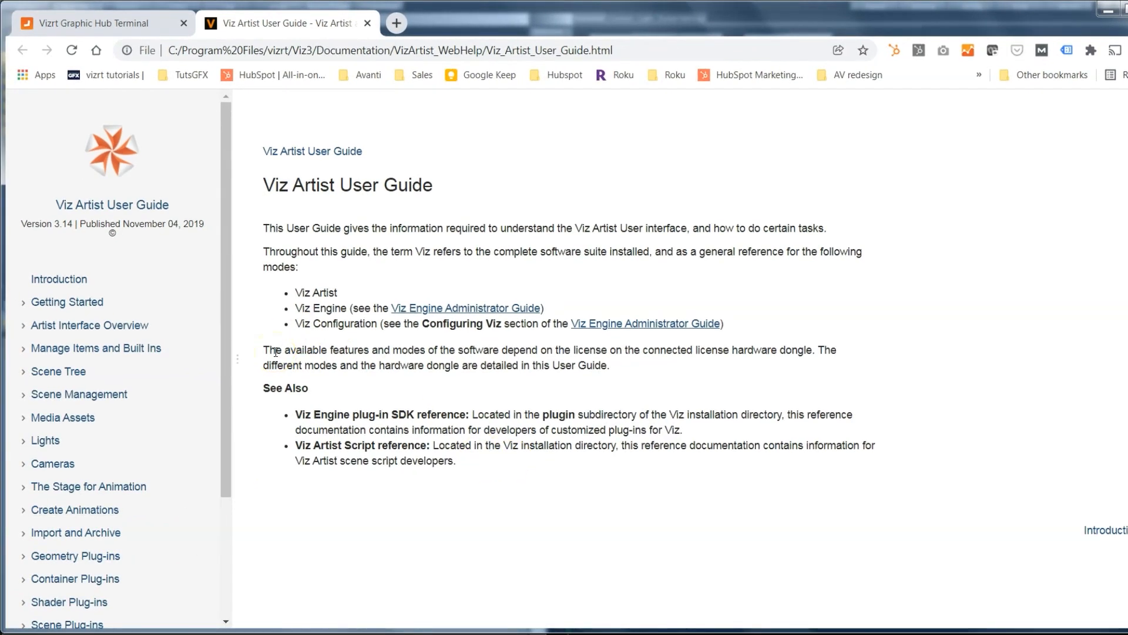
left_click_drag(226, 268, 247, 386)
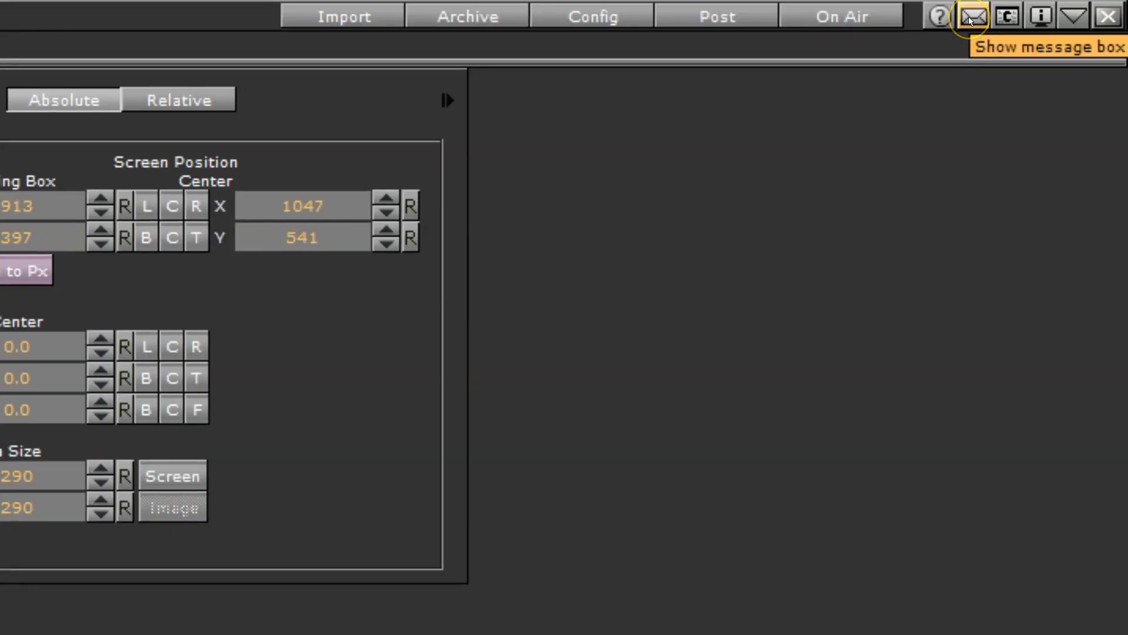
Open the message box for connected users and close it again
left_click(969, 21)
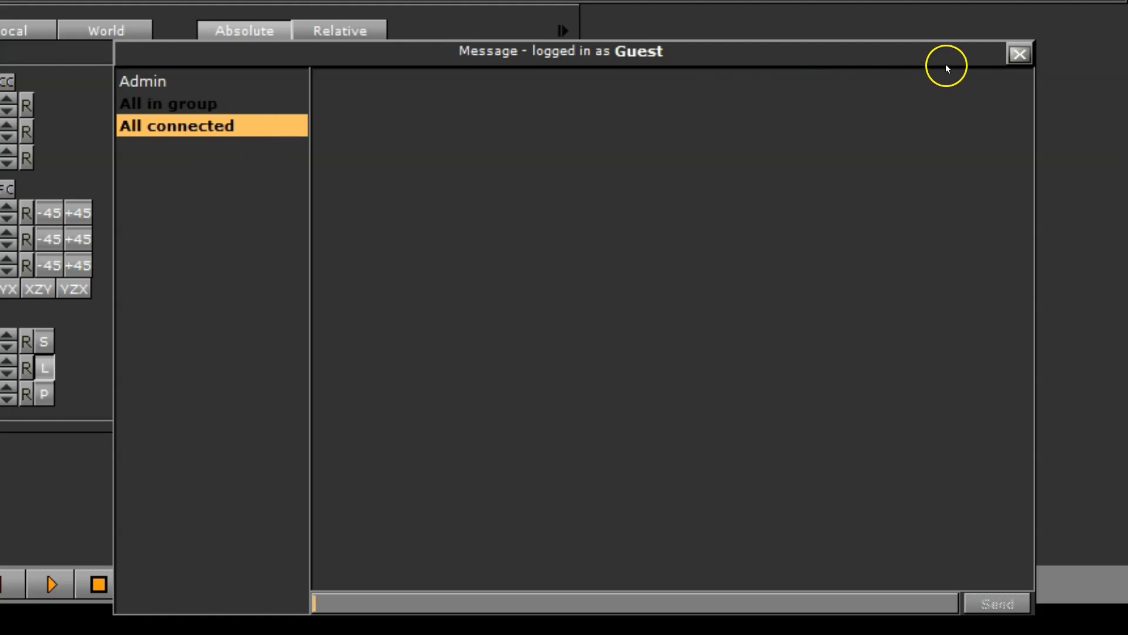
left_click(1020, 54)
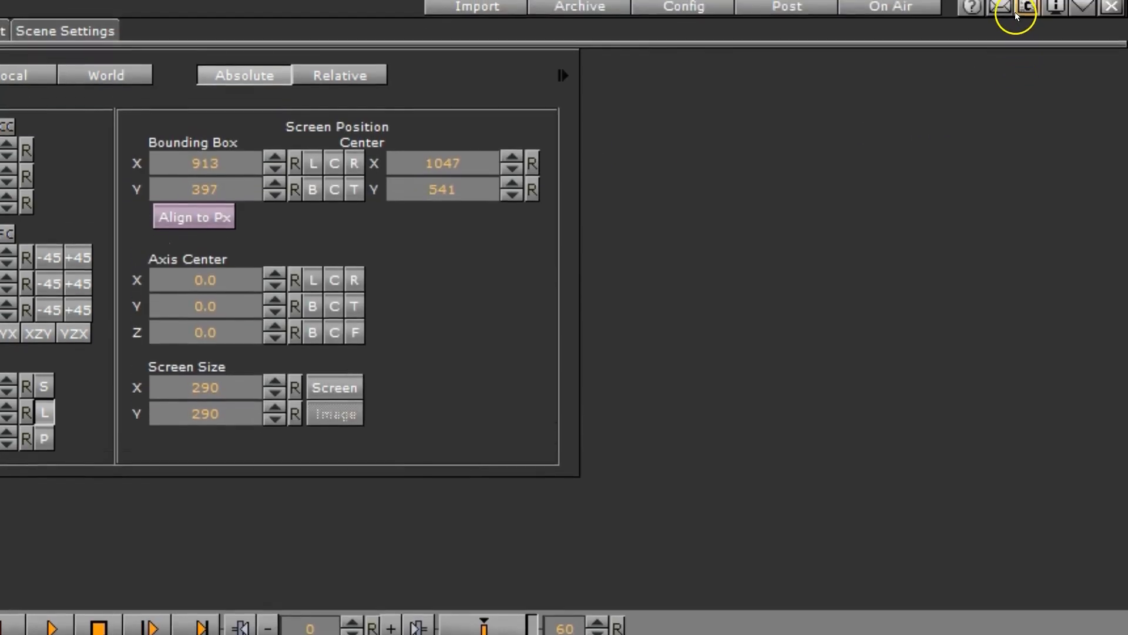
Open the Viz Engine console window, enlarge it to read its log output, and minimize it
left_click(1028, 14)
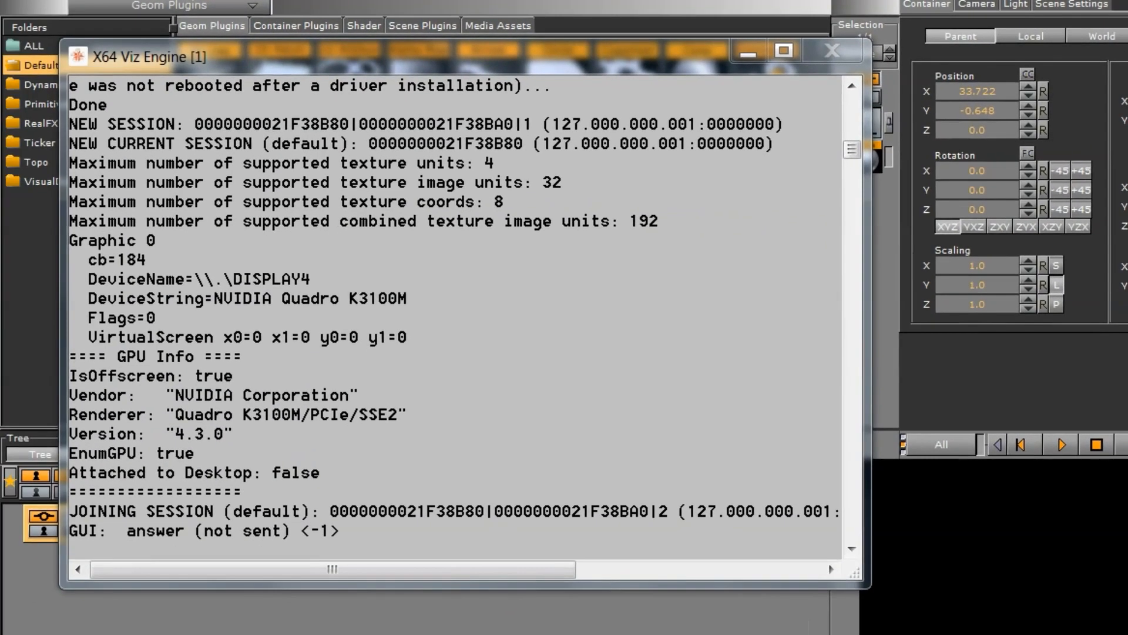
left_click(366, 536)
left_click_drag(868, 584, 1127, 604)
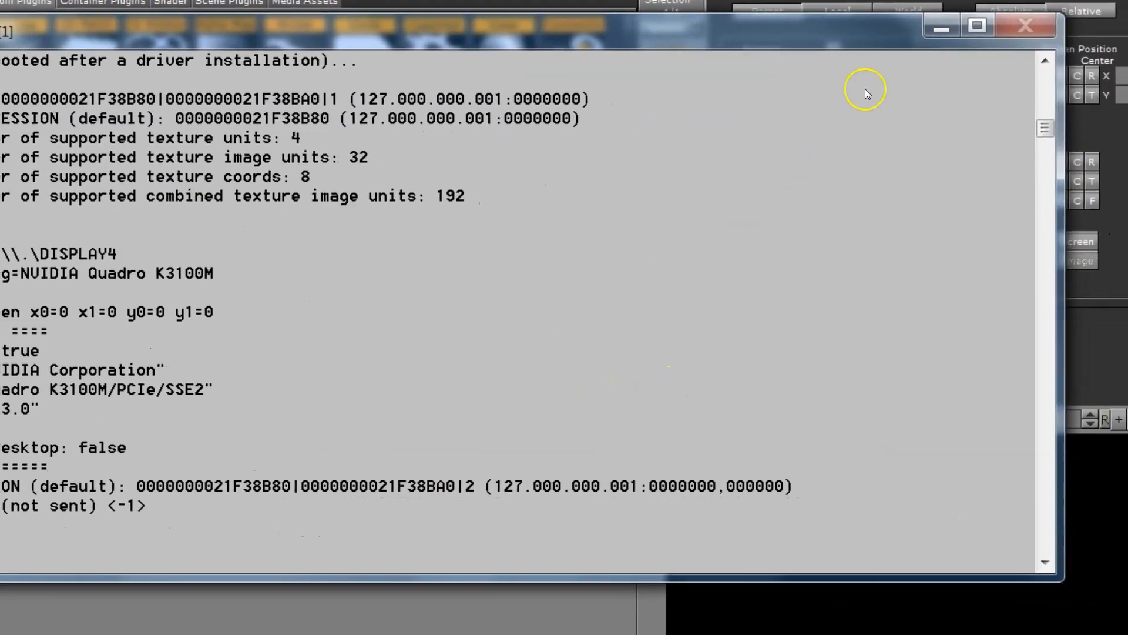
left_click(936, 26)
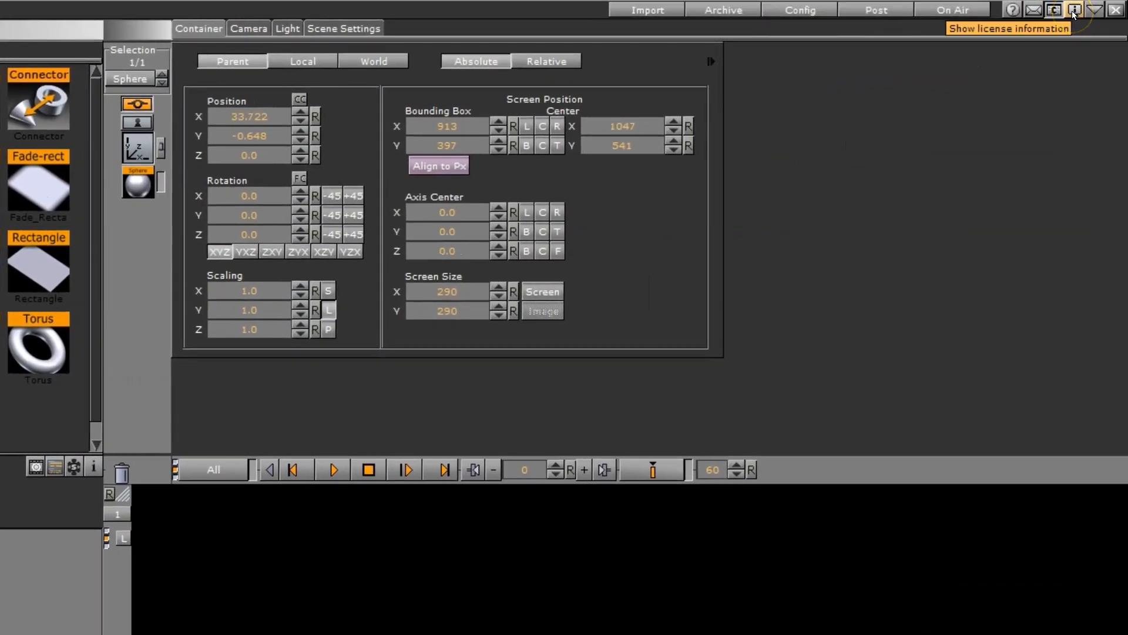
Examine the license information and its licensed features, close it, and point out the option to quit Viz
left_click(1074, 10)
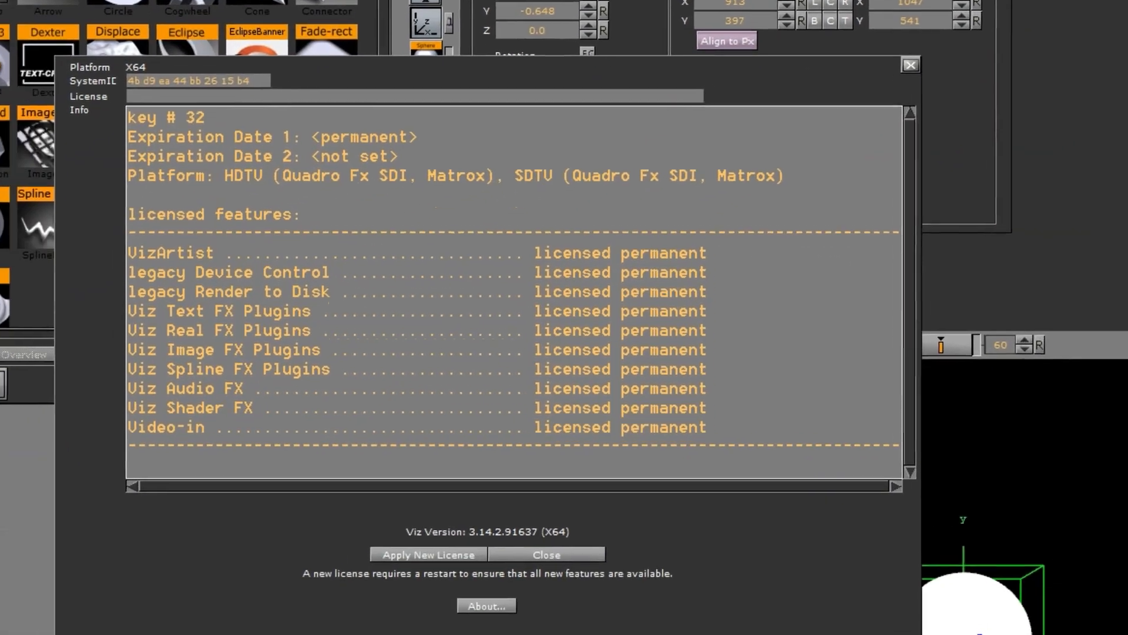
left_click(919, 64)
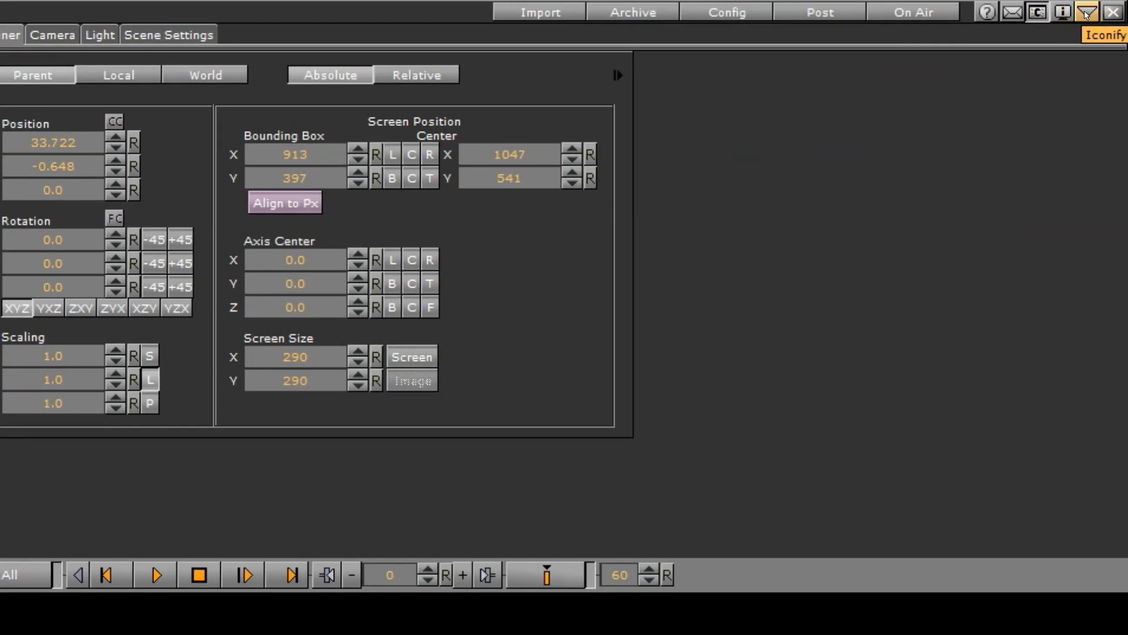
left_click(1113, 12)
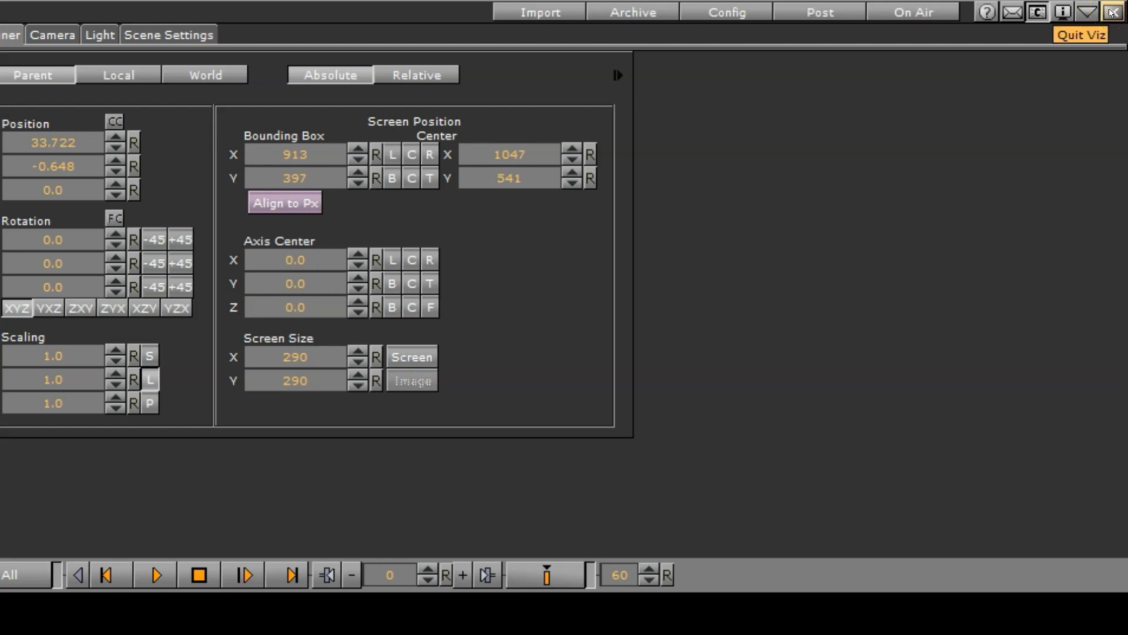